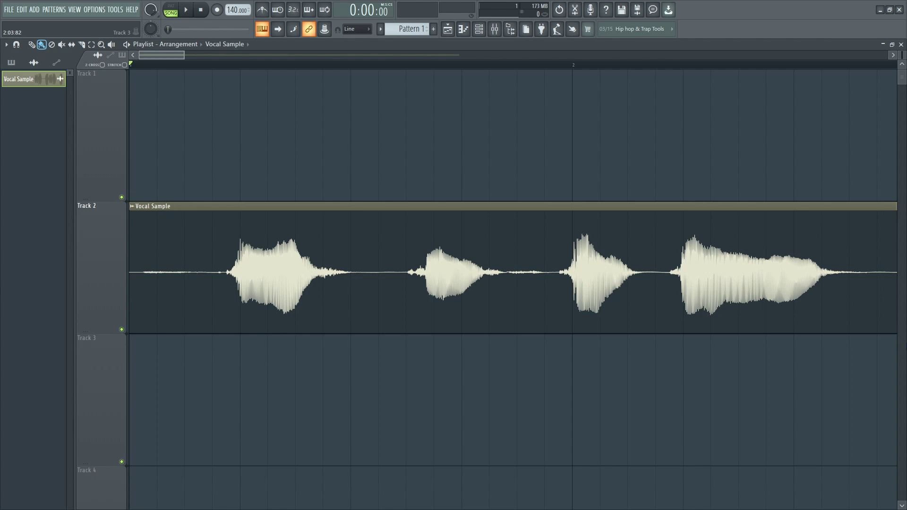
# Step: Save the project and bring up the FabFilter Pro-C 2 compressor in the middle of the playlist
pyautogui.hotkey('ctrl', 's')
pyautogui.click(495, 30)
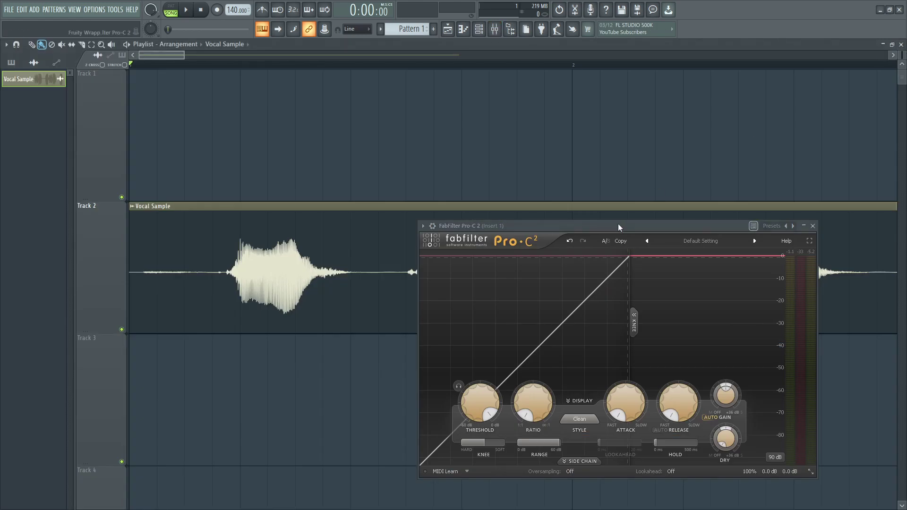
pyautogui.moveTo(618, 223); pyautogui.dragTo(469, 118)
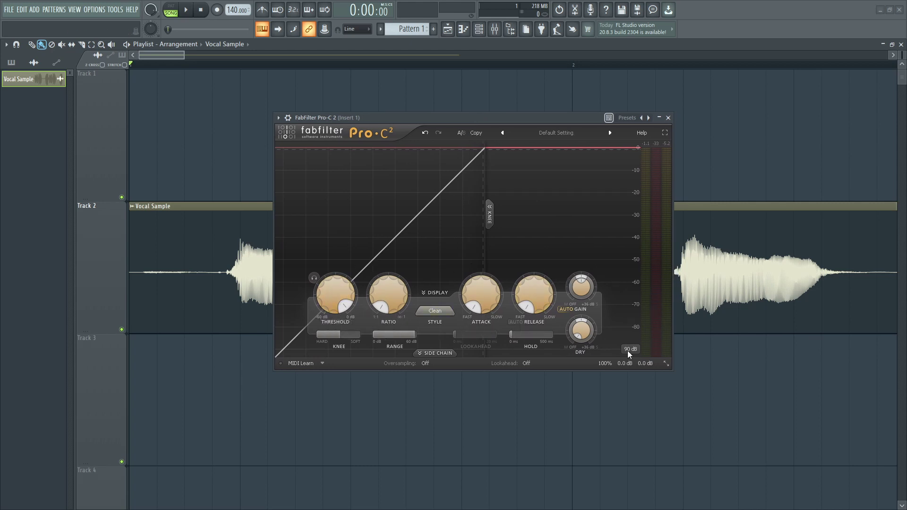
# Step: Examine the compressor's threshold, ratio, knee, attack and release controls and their current settings
pyautogui.moveTo(325, 304)
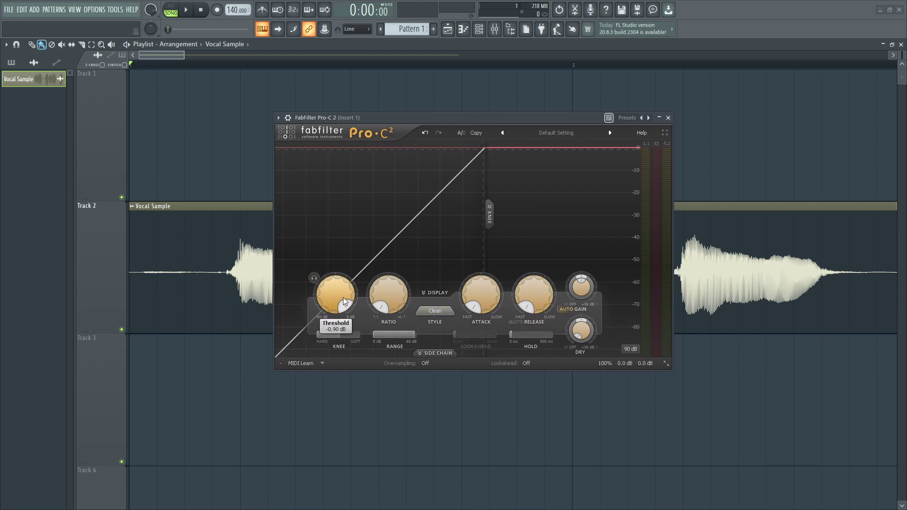
pyautogui.moveTo(395, 299)
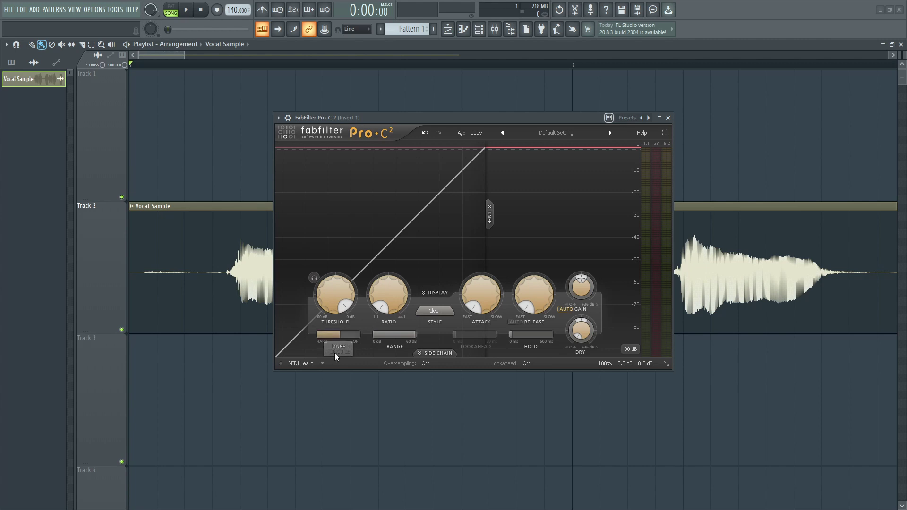
pyautogui.moveTo(315, 337)
pyautogui.moveTo(344, 339)
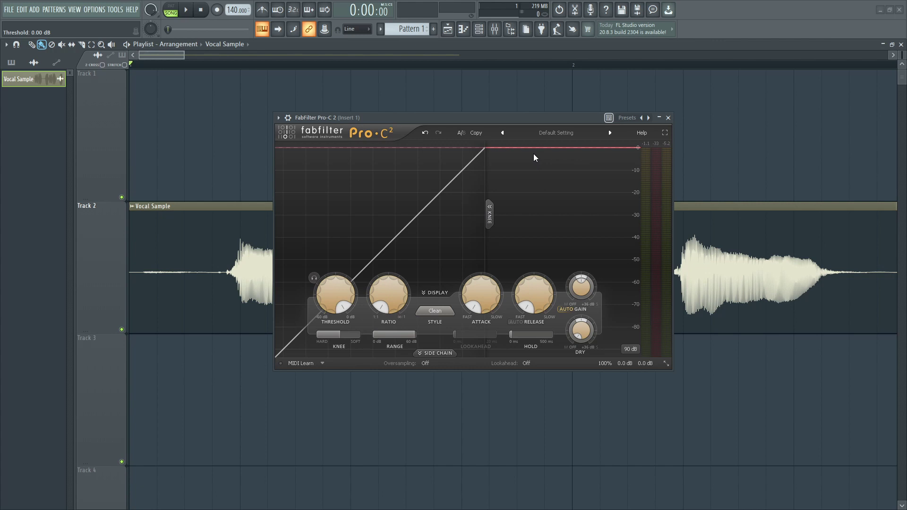
pyautogui.moveTo(383, 299)
pyautogui.moveTo(544, 303)
pyautogui.moveTo(472, 295)
pyautogui.moveTo(483, 317)
# Step: Try a compressor attack of 52.69 ms and return it to 0.005 ms
pyautogui.moveTo(479, 301); pyautogui.dragTo(446, 191)
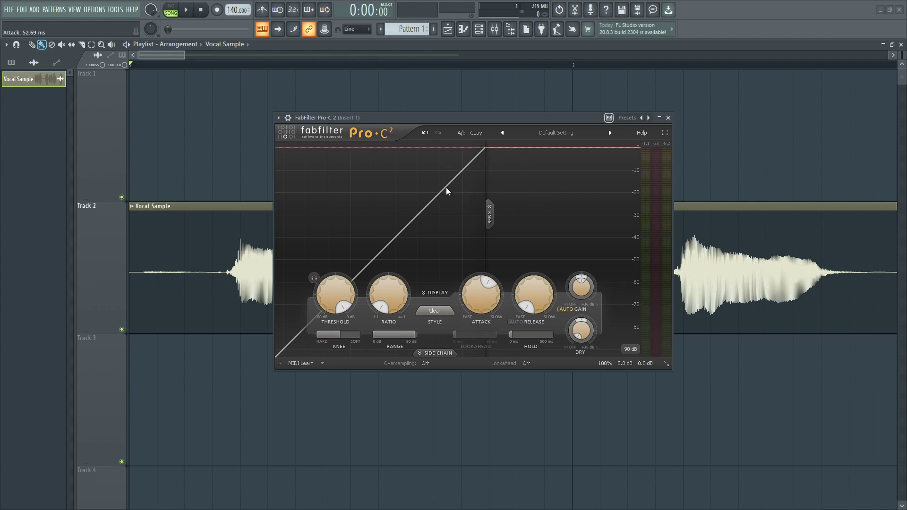
pyautogui.moveTo(483, 300)
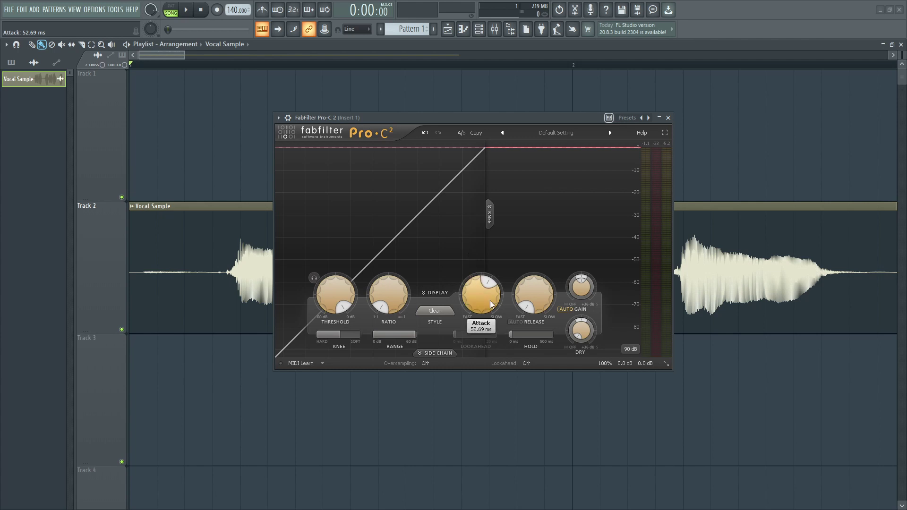
pyautogui.moveTo(469, 282); pyautogui.dragTo(483, 310)
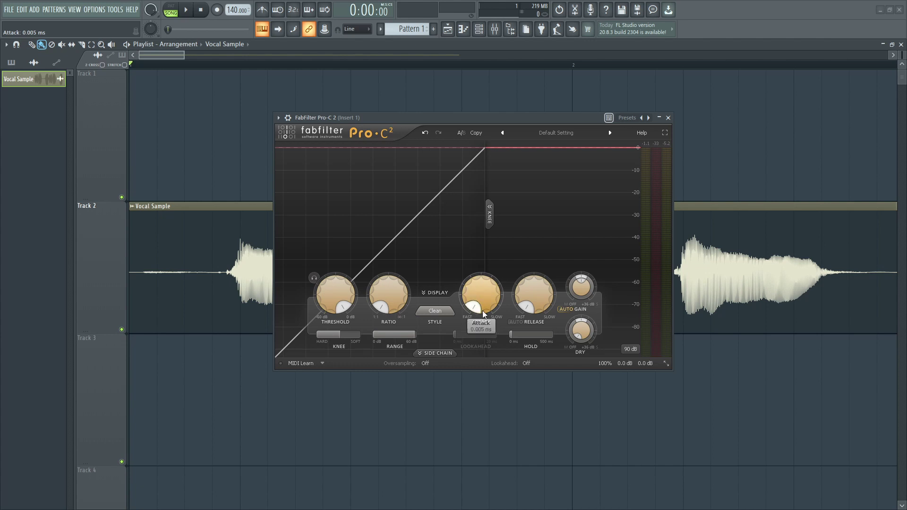
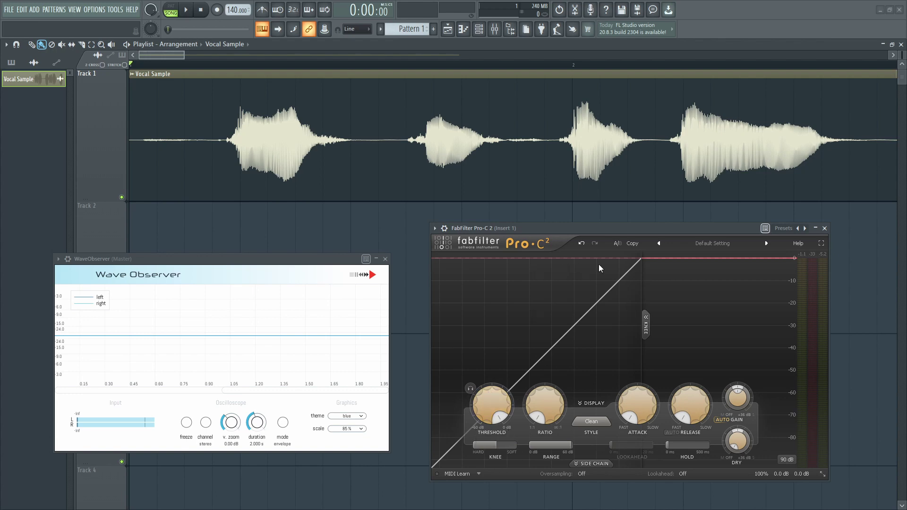
# Step: Play the uncompressed vocal sample several times to examine its waveform and level in Wave Observer and Pro-C 2
pyautogui.press('space')
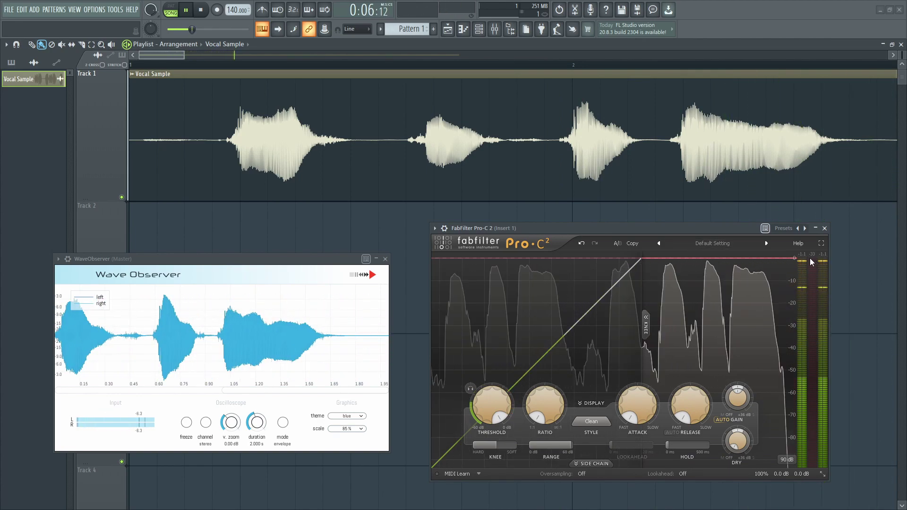
pyautogui.press('space')
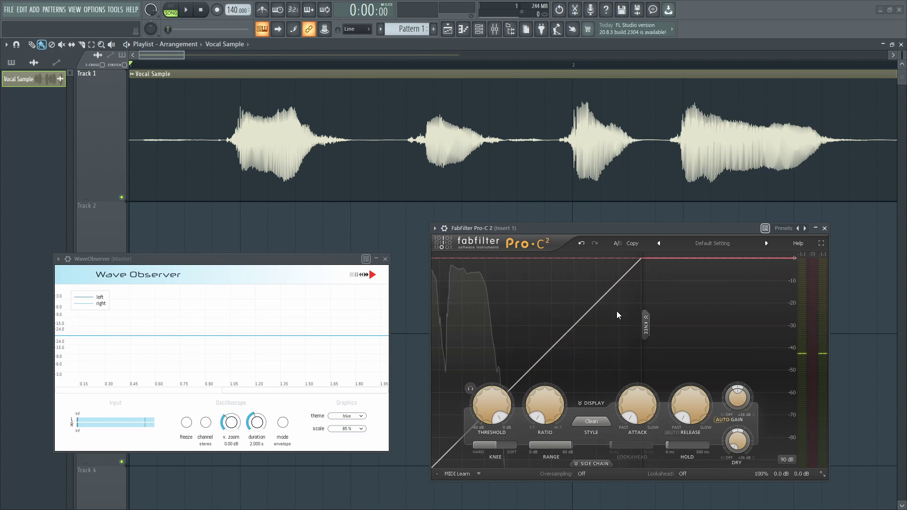
pyautogui.press('space')
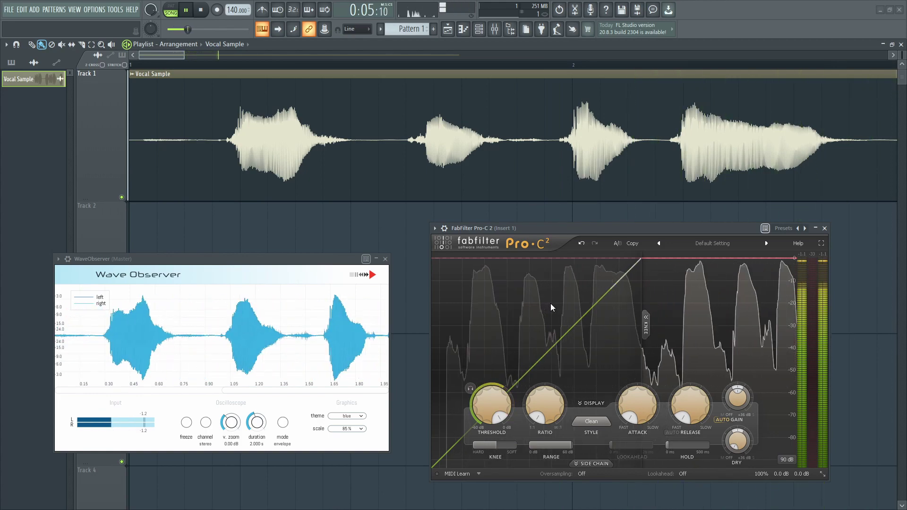
pyautogui.press('space')
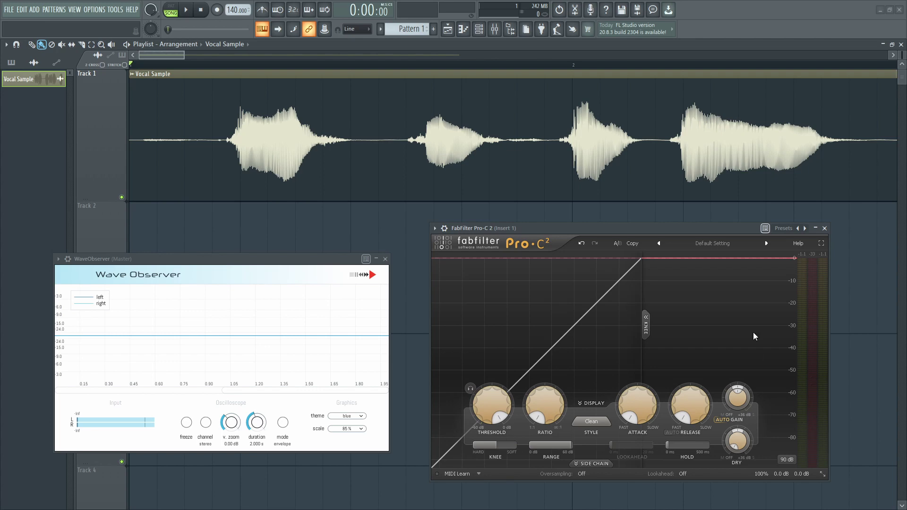
pyautogui.press('space')
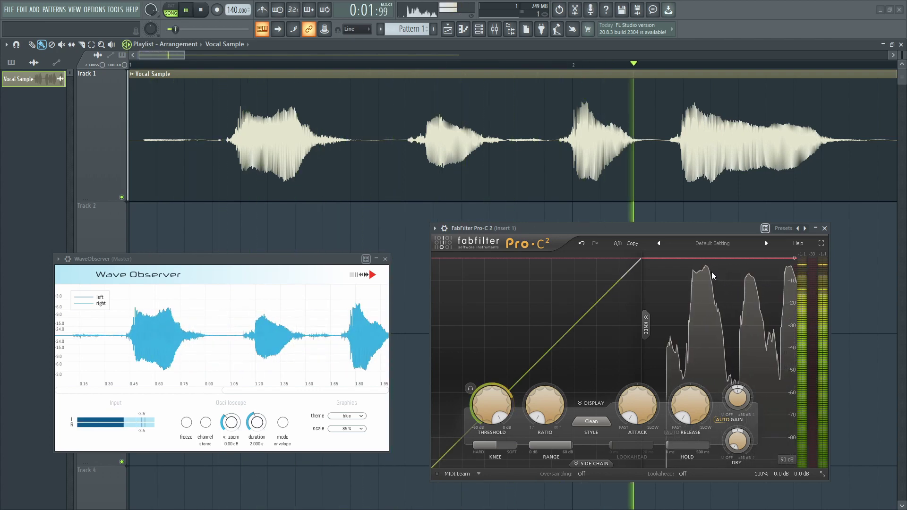
pyautogui.press('space')
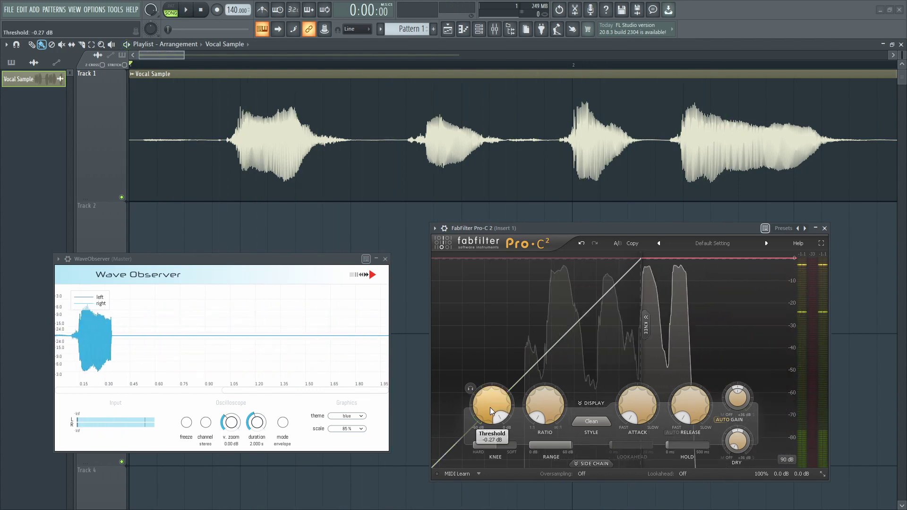
# Step: Lower the compressor's threshold to -13.16 dB and audition the vocal sample
pyautogui.moveTo(490, 413); pyautogui.dragTo(487, 471)
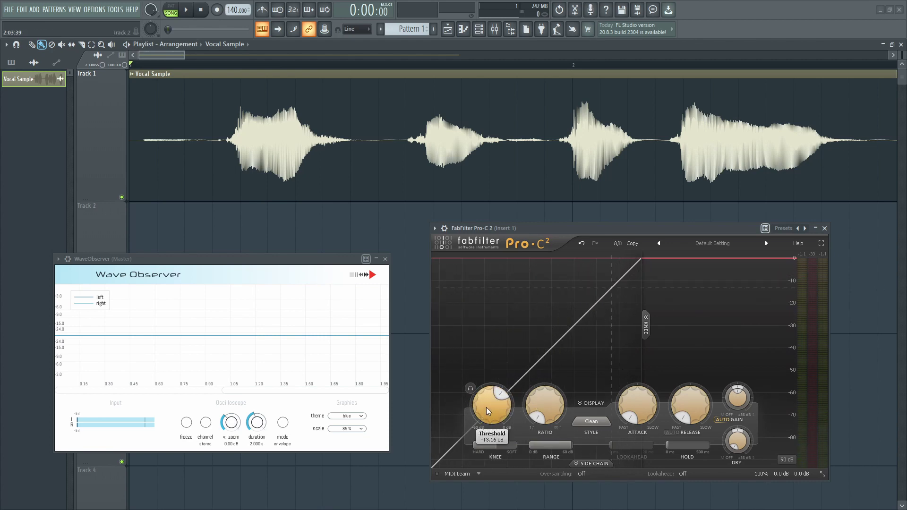
pyautogui.press('space')
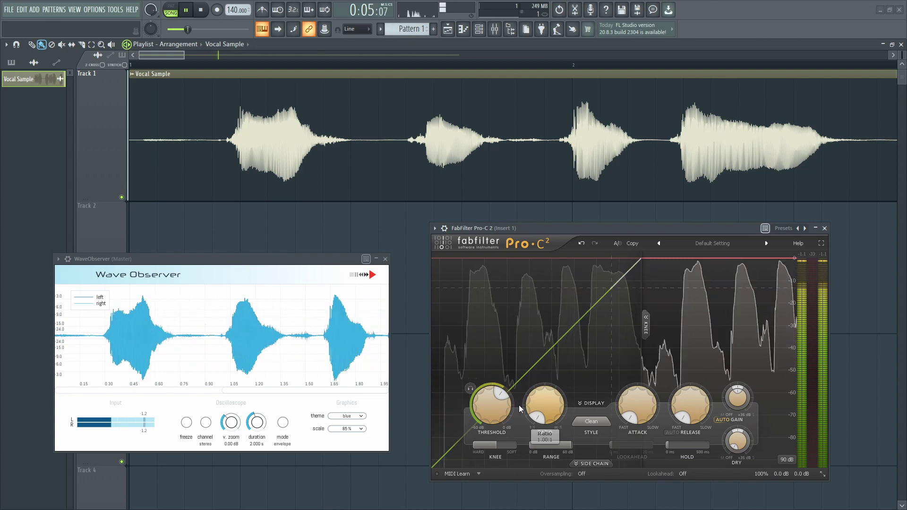
pyautogui.press('space')
# Step: Set the compressor's threshold to -30.95 dB and play back the vocal sample
pyautogui.moveTo(491, 406); pyautogui.dragTo(482, 449)
pyautogui.press('space')
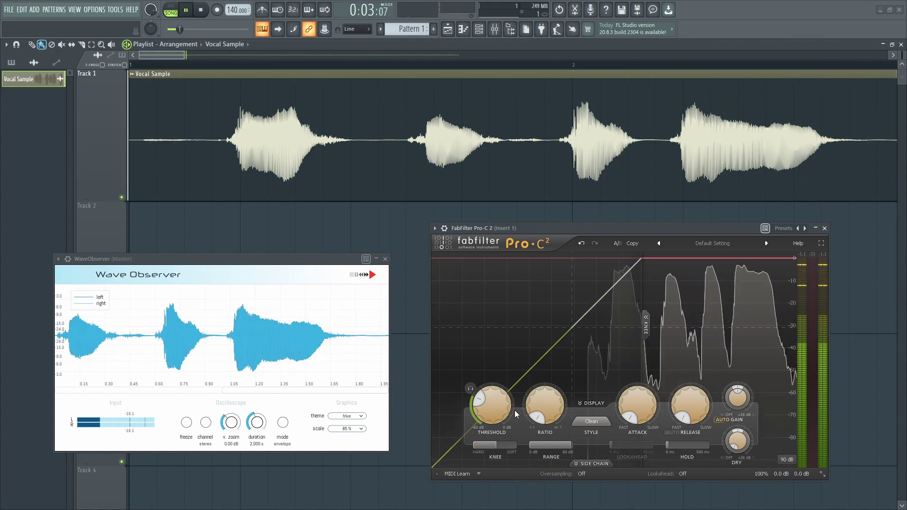
pyautogui.moveTo(512, 397)
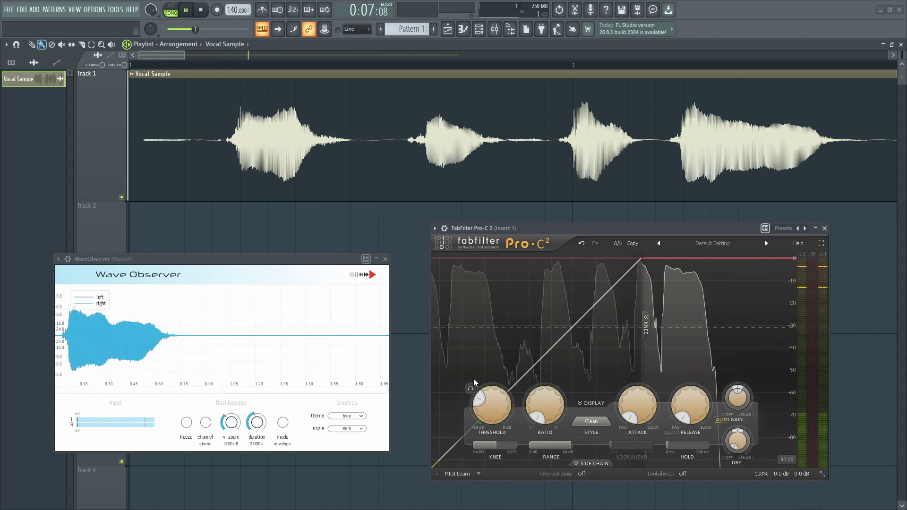
pyautogui.moveTo(537, 410)
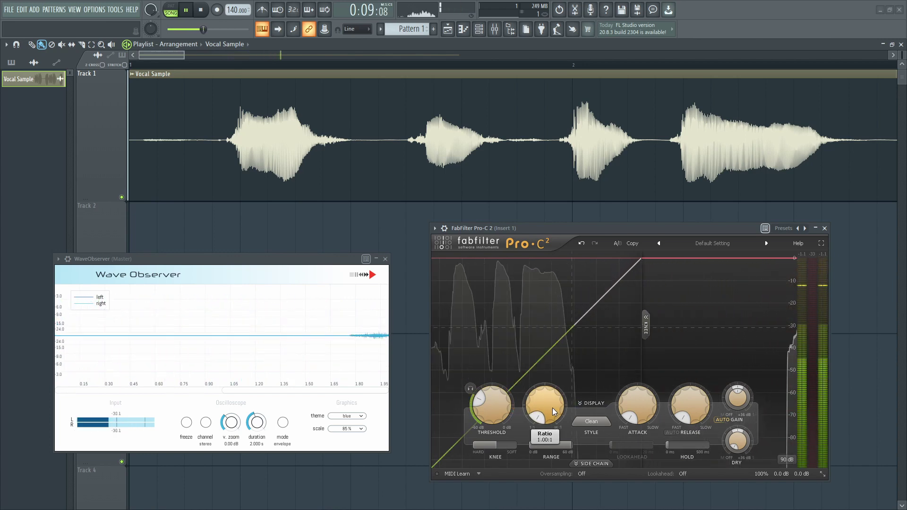
pyautogui.press('space')
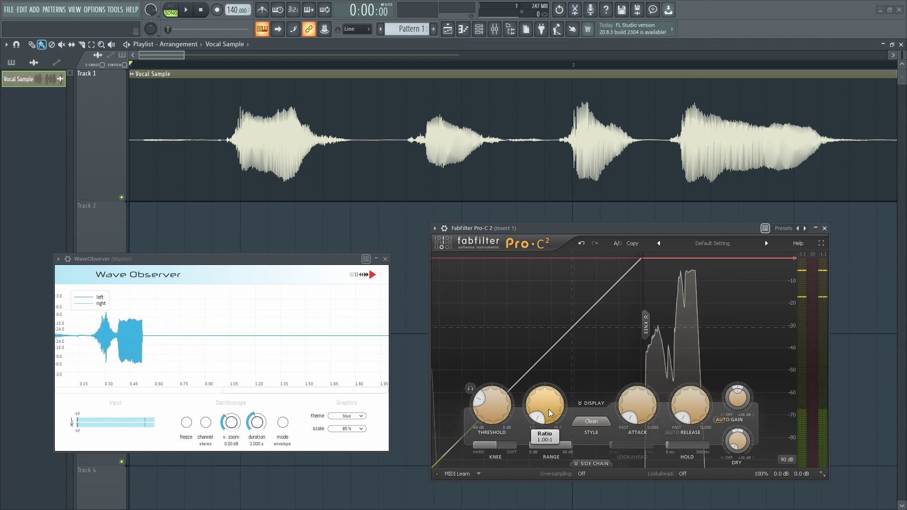
# Step: Try a compression ratio of 2.03:1 and bring it back to 1.00:1 while playing the vocal sample
pyautogui.moveTo(548, 410); pyautogui.dragTo(584, 335)
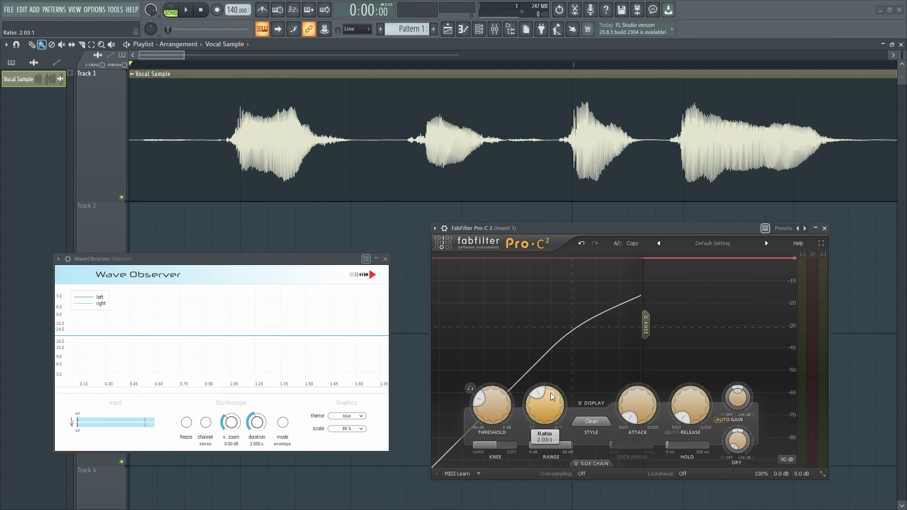
pyautogui.moveTo(539, 423); pyautogui.dragTo(536, 454)
pyautogui.press('space')
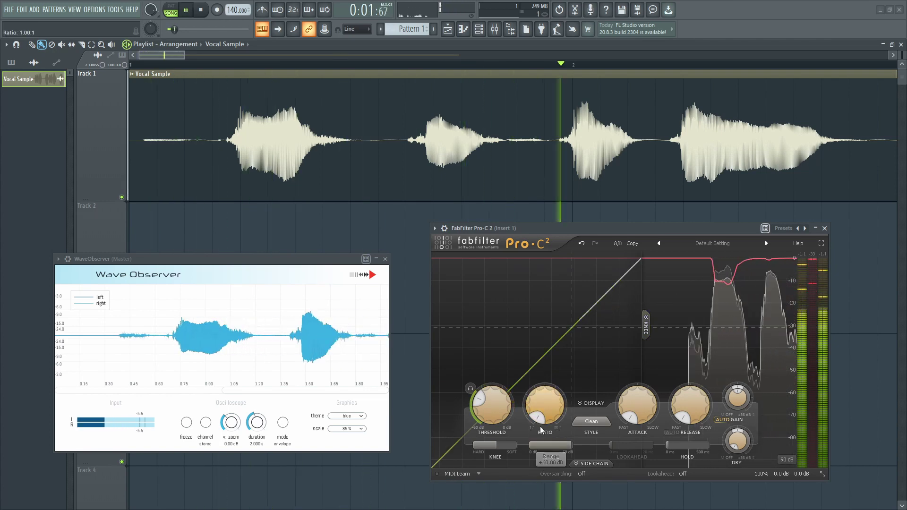
pyautogui.press('space')
# Step: Raise the ratio to 2.10:1 and audition the vocal sample while adjusting the ratio down to 1.13:1
pyautogui.moveTo(539, 417); pyautogui.dragTo(541, 405)
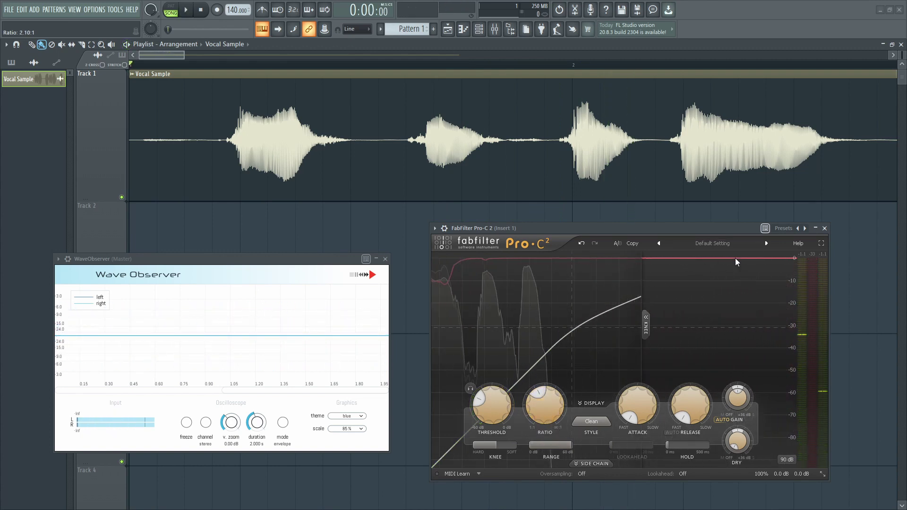
pyautogui.press('space')
pyautogui.moveTo(554, 401); pyautogui.dragTo(561, 486)
pyautogui.press('space')
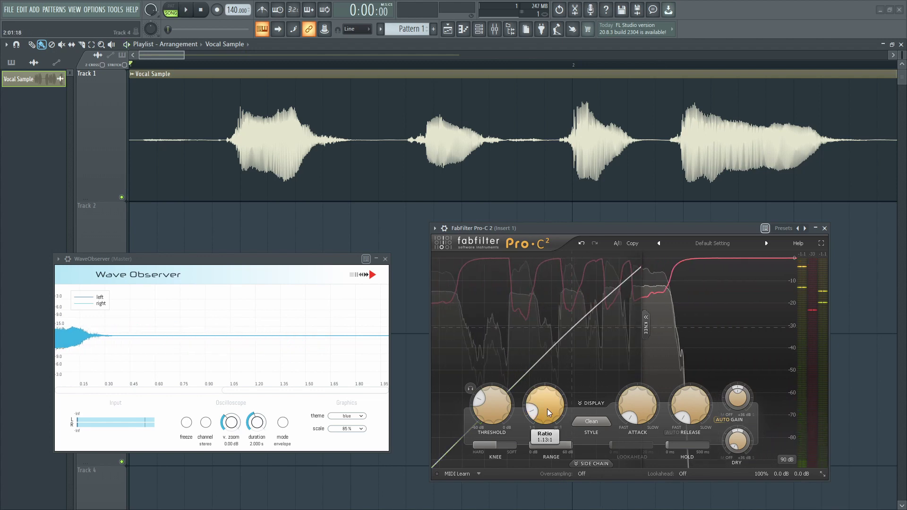
# Step: Raise the threshold to about -27 dB and the ratio to 1.41:1 while auditioning the vocal sample
pyautogui.moveTo(544, 400)
pyautogui.mouseDown()
pyautogui.moveTo(544, 409)
pyautogui.moveTo(543, 386)
pyautogui.moveTo(546, 412)
pyautogui.moveTo(541, 400)
pyautogui.mouseUp()
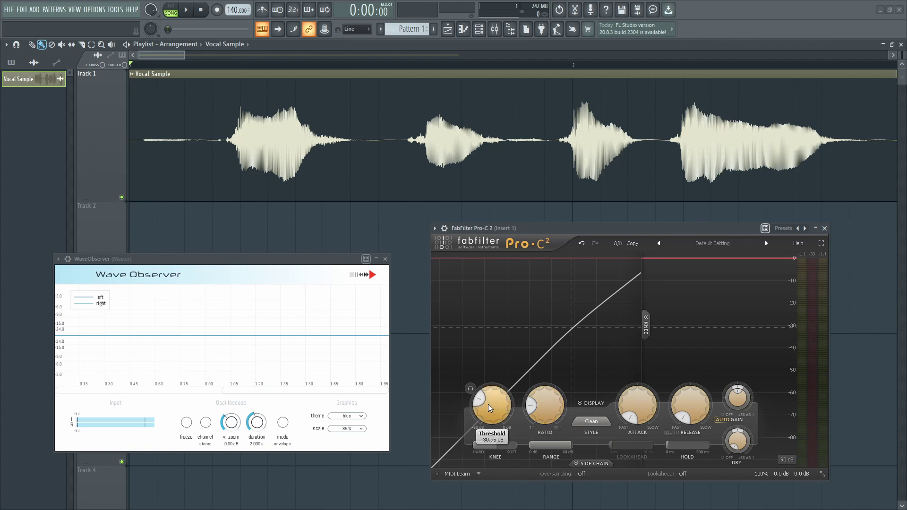
pyautogui.moveTo(487, 394); pyautogui.dragTo(487, 392)
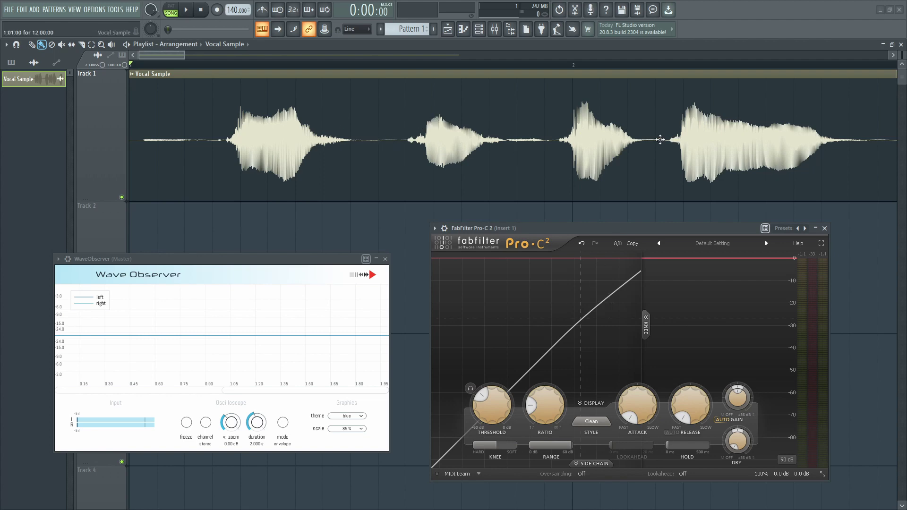
pyautogui.press('space')
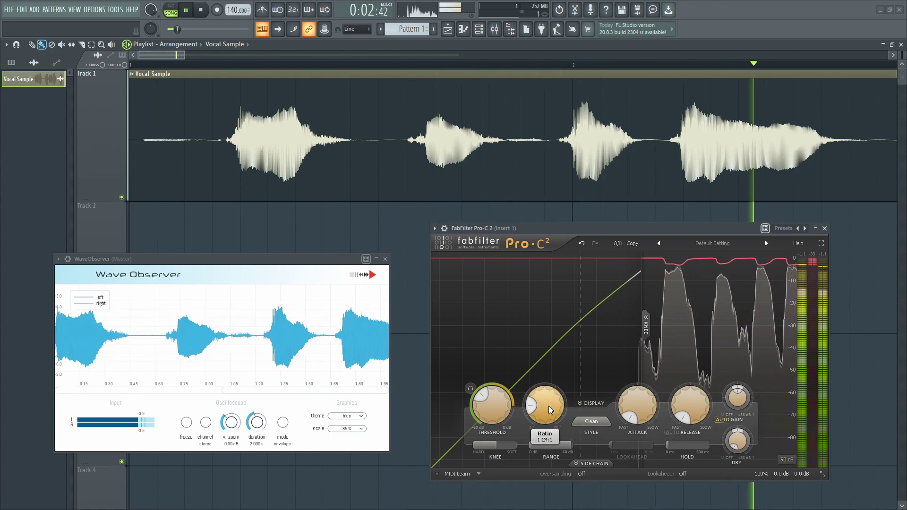
pyautogui.moveTo(548, 402); pyautogui.dragTo(549, 392)
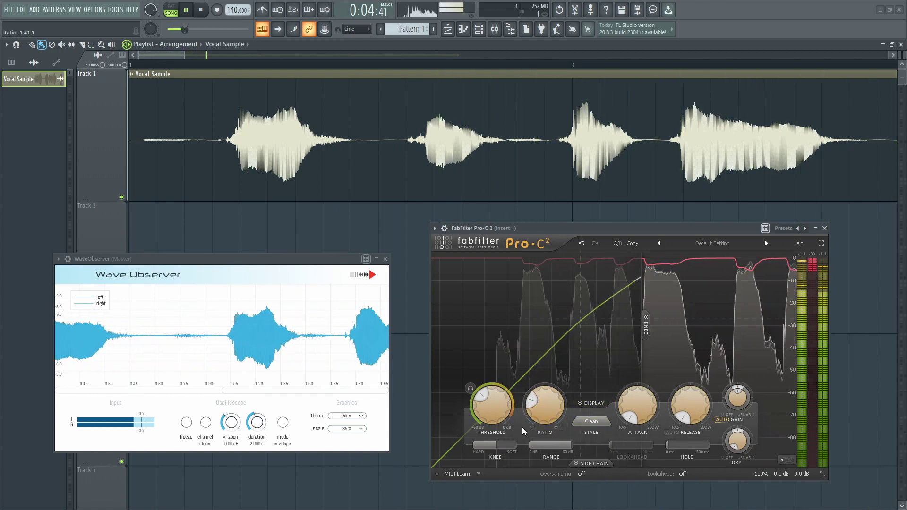
pyautogui.press('space')
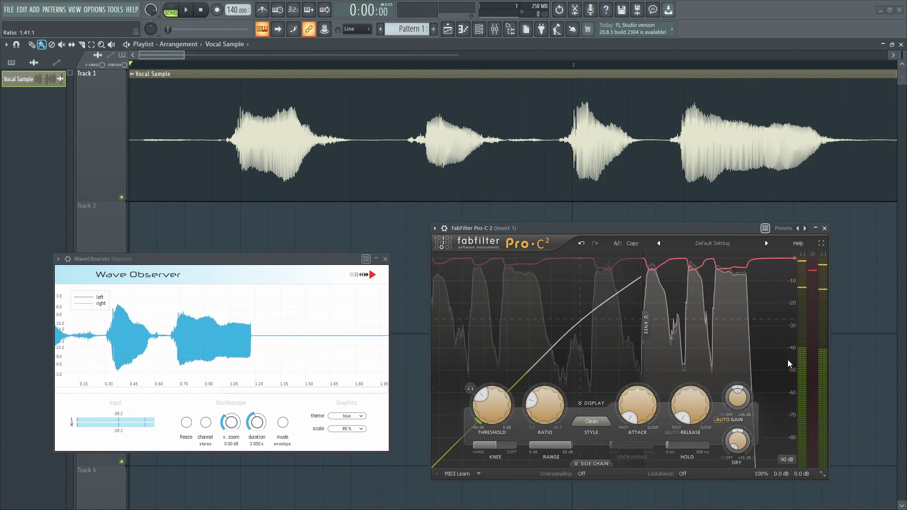
# Step: Set the compressor's attack to 4.15 ms and lengthen its release slightly
pyautogui.click(636, 407)
pyautogui.moveTo(636, 406); pyautogui.dragTo(633, 372)
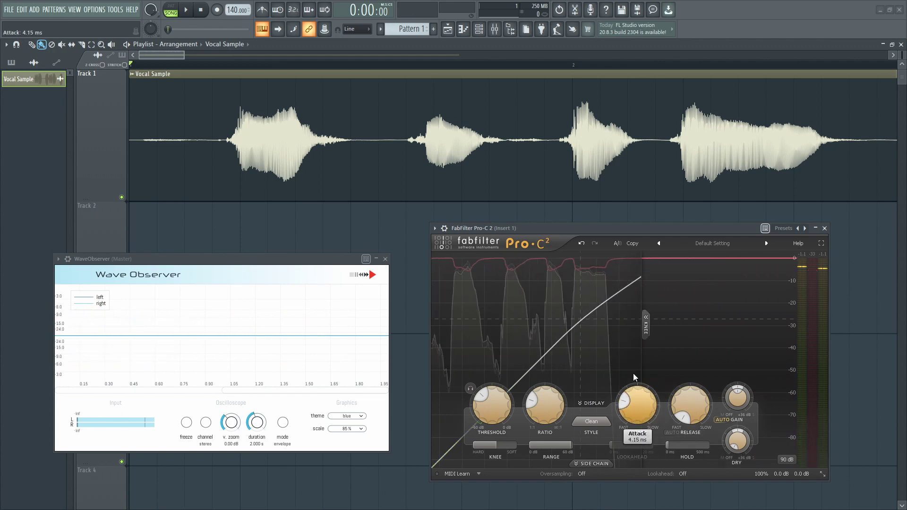
pyautogui.moveTo(679, 406); pyautogui.dragTo(670, 372)
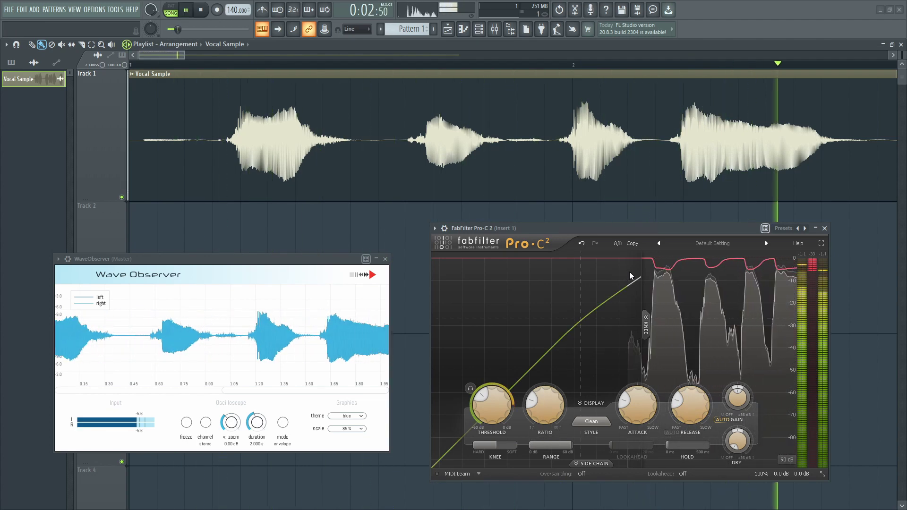
# Step: Raise the ratio to 1.53:1 during playback of the vocal sample, and close the compressor window
pyautogui.moveTo(541, 406); pyautogui.dragTo(541, 401)
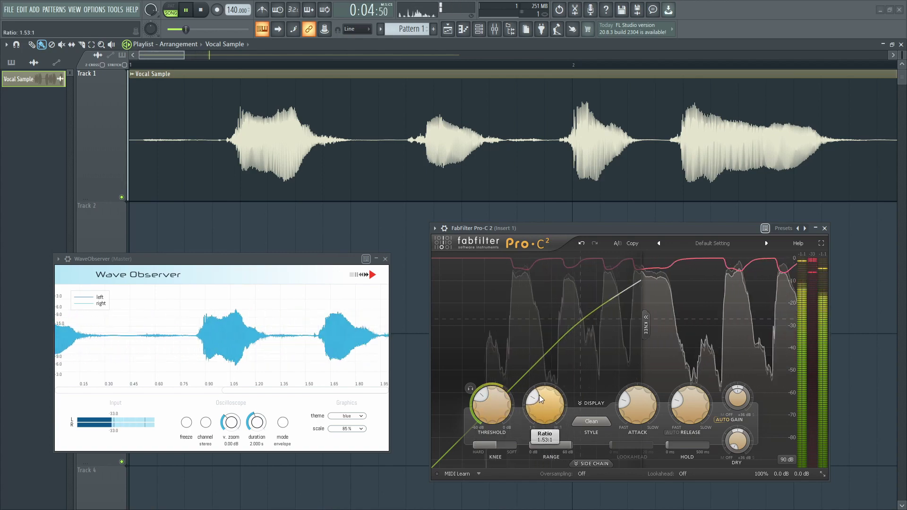
pyautogui.press('space')
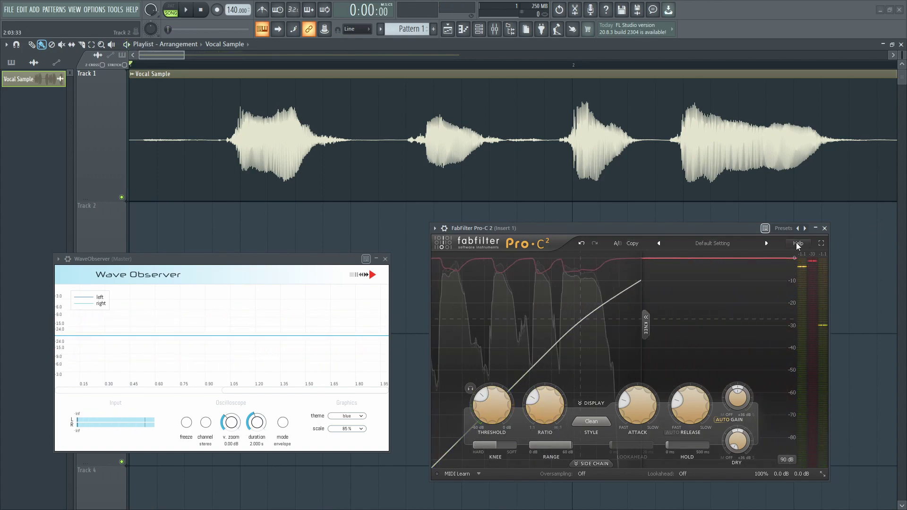
pyautogui.click(824, 228)
# Step: Select the vocal sample's first phrase, arm the master track, render it to a new clip on Track 2, and close Wave Observer
pyautogui.moveTo(146, 84); pyautogui.dragTo(850, 132)
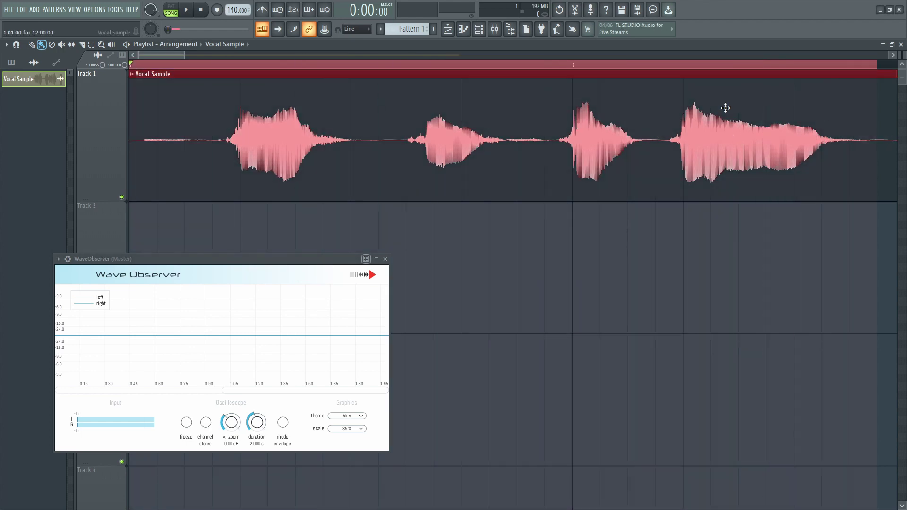
pyautogui.click(495, 29)
pyautogui.click(15, 470)
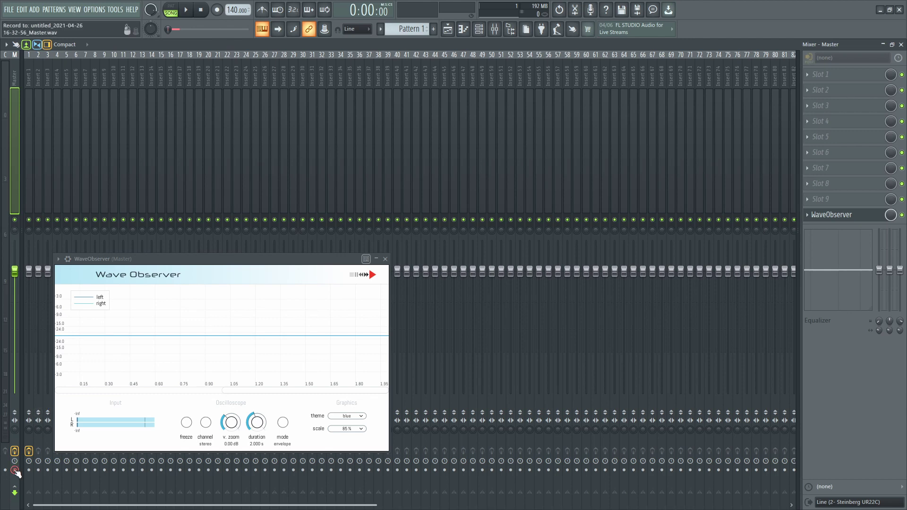
pyautogui.hotkey('alt', 'r')
pyautogui.press('Return')
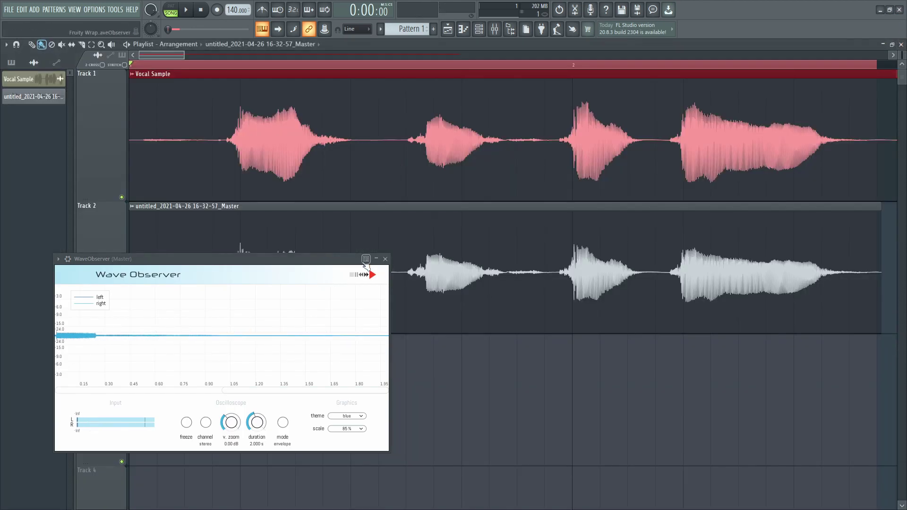
pyautogui.click(385, 259)
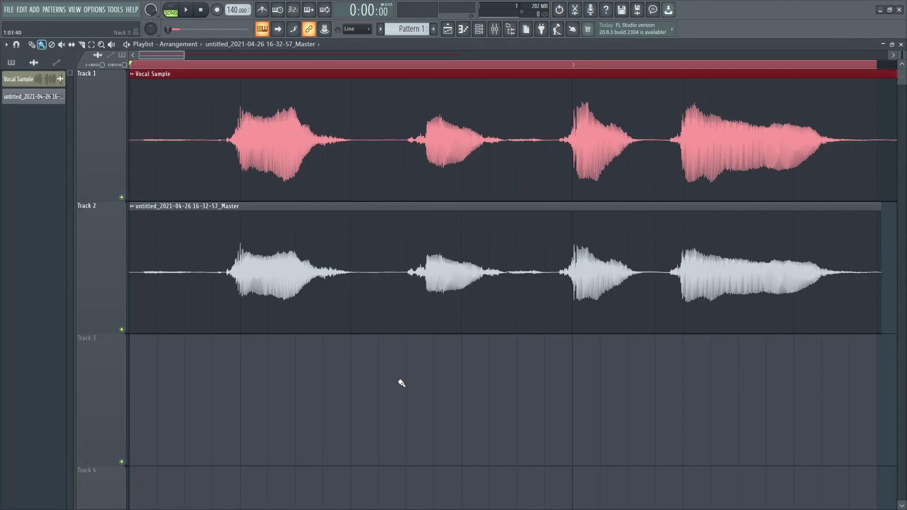
pyautogui.click(413, 354)
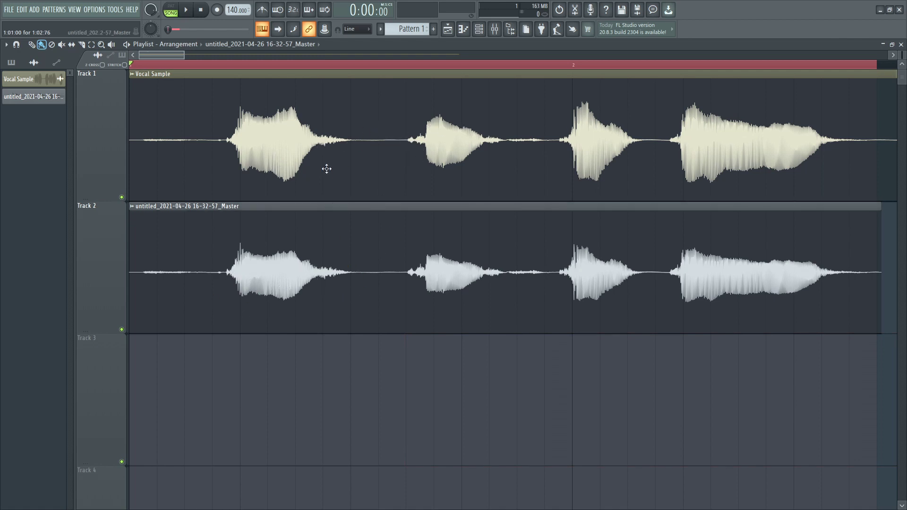
# Step: Overlay the rendered clip in front of the vocal sample on Track 1, and color the original vocal sample black
pyautogui.moveTo(327, 168); pyautogui.dragTo(322, 137)
pyautogui.scroll(2, 253, 168)
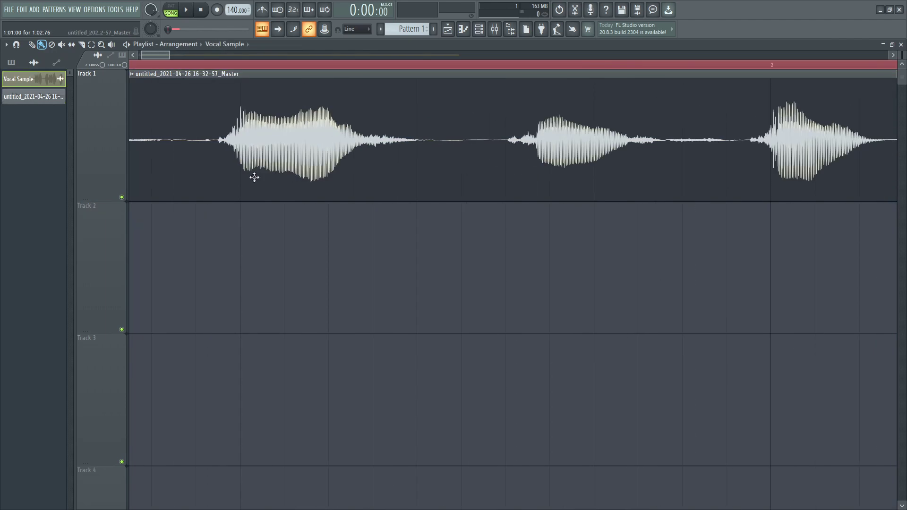
pyautogui.click(34, 96)
pyautogui.scroll(2, 242, 162)
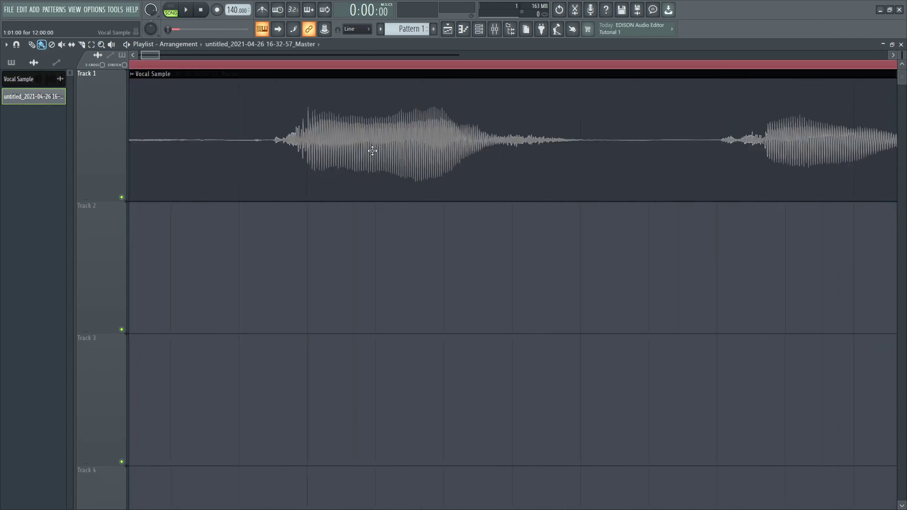
pyautogui.moveTo(373, 151); pyautogui.dragTo(364, 258)
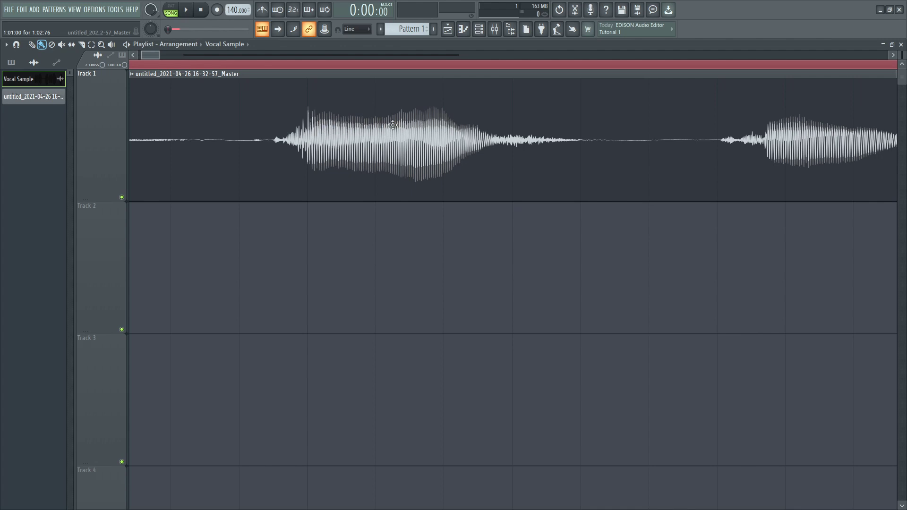
# Step: Compare the peaks and tails of the overlaid original and compressed waveforms across the whole phrase on Track 1
pyautogui.moveTo(151, 56); pyautogui.dragTo(163, 57)
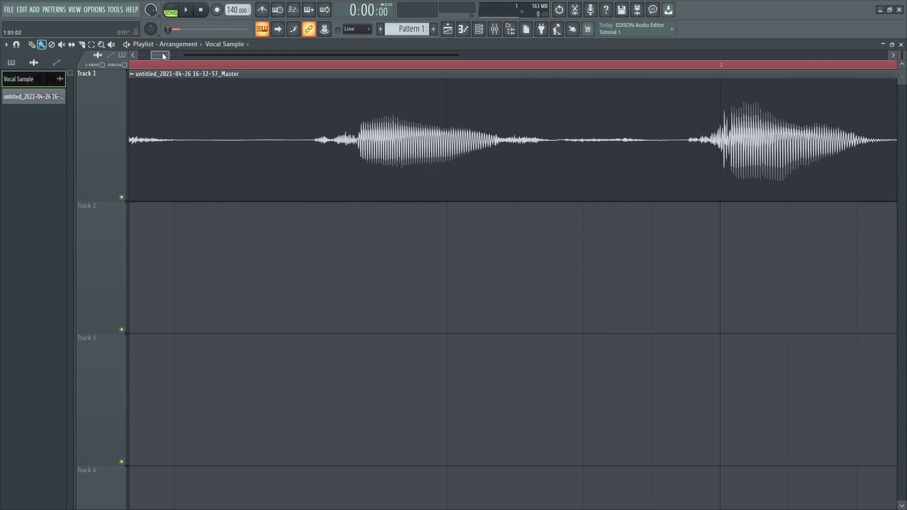
pyautogui.moveTo(163, 56); pyautogui.dragTo(169, 57)
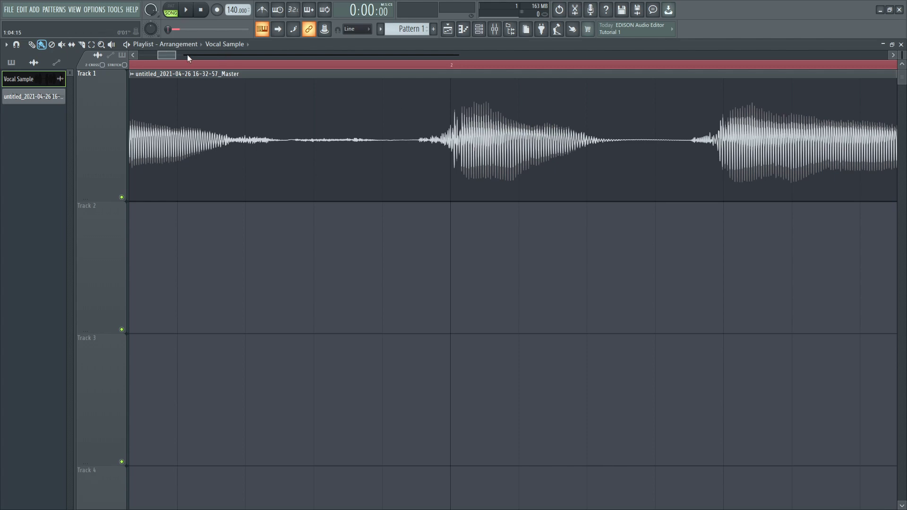
pyautogui.moveTo(168, 55); pyautogui.dragTo(180, 55)
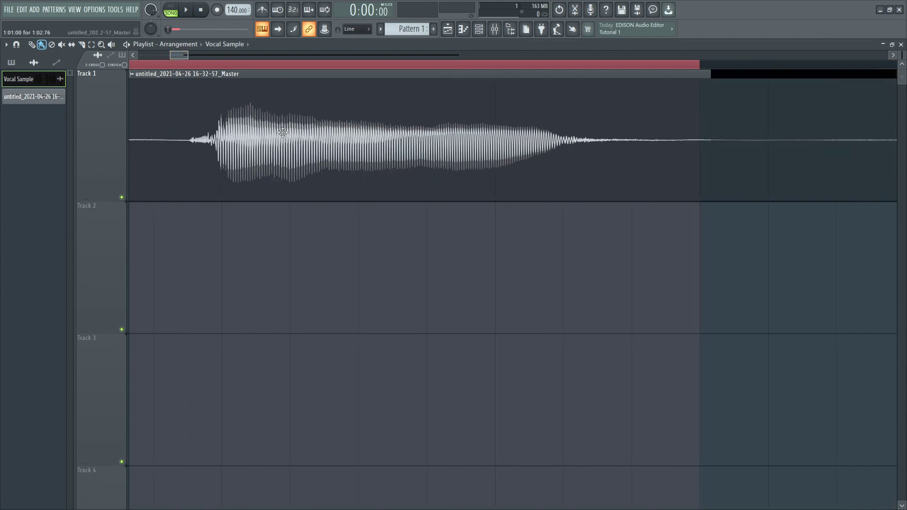
pyautogui.moveTo(179, 53); pyautogui.dragTo(149, 54)
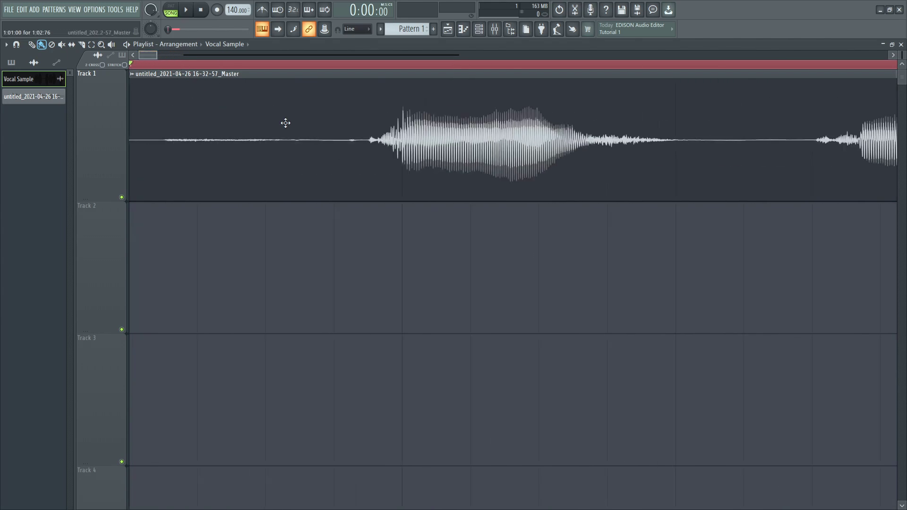
pyautogui.scroll(-3, 453, 141)
pyautogui.scroll(-2, 453, 142)
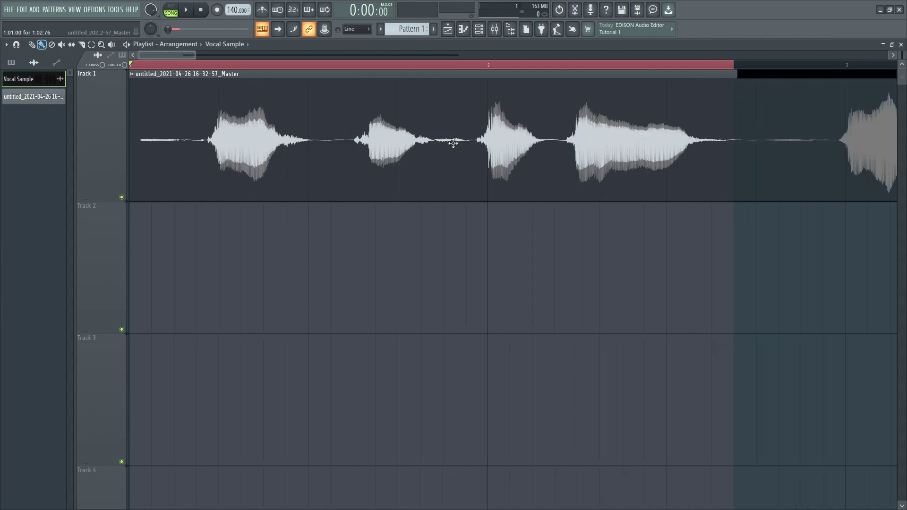
pyautogui.scroll(1, 268, 142)
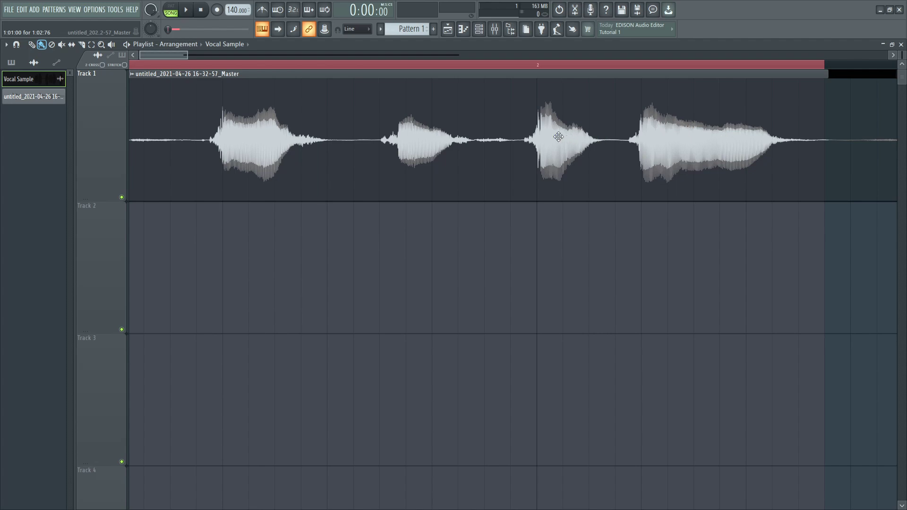
# Step: Open the FabFilter Pro-C 2 compressor on mixer Insert 1 and move its window closer to the middle of the mixer
pyautogui.click(495, 30)
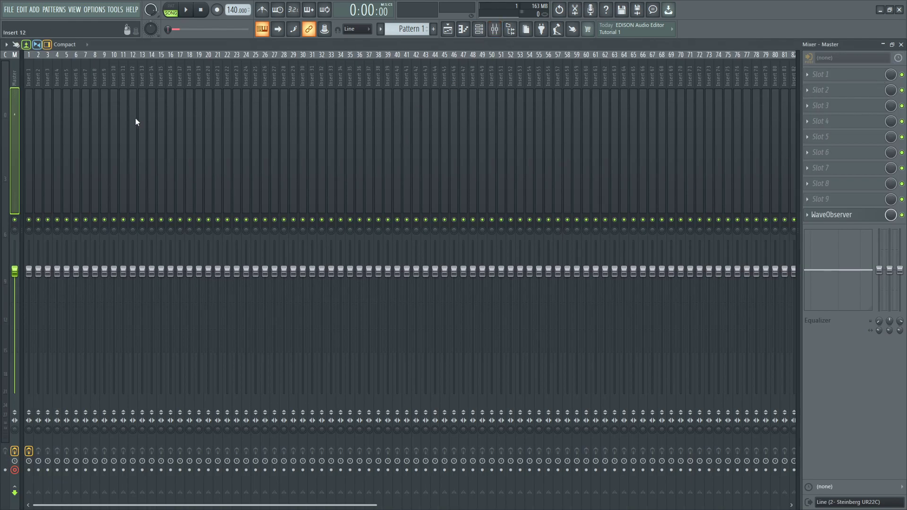
pyautogui.click(29, 81)
pyautogui.click(837, 75)
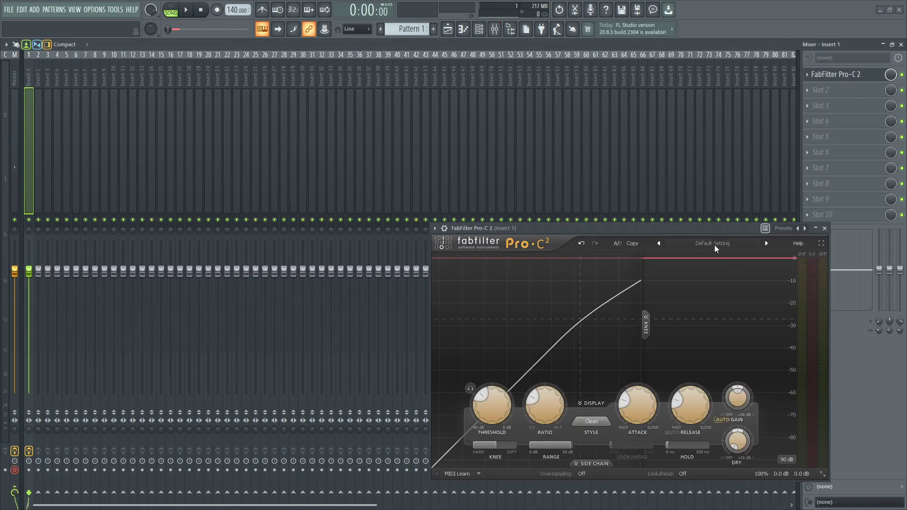
pyautogui.moveTo(717, 230); pyautogui.dragTo(602, 147)
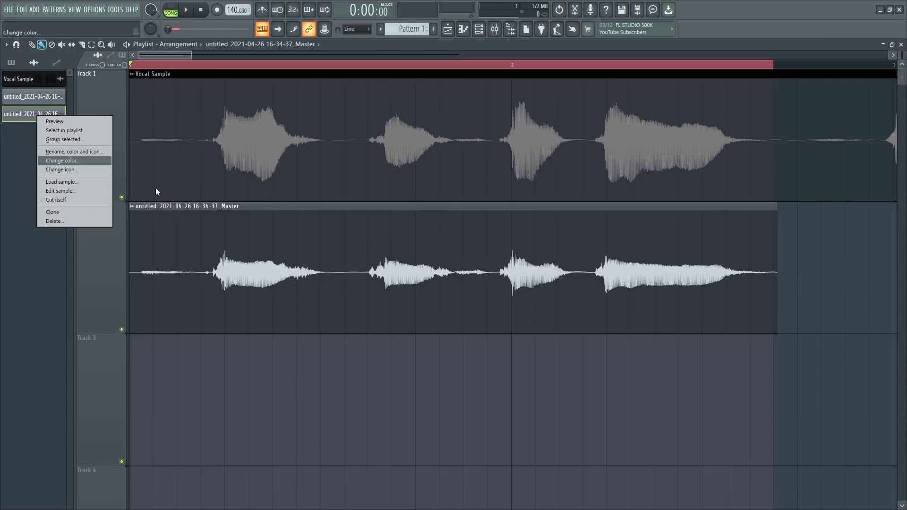
# Step: Overlay the second rendered clip in front of the vocal sample on Track 1 and compare their waveforms
pyautogui.scroll(2, 172, 264)
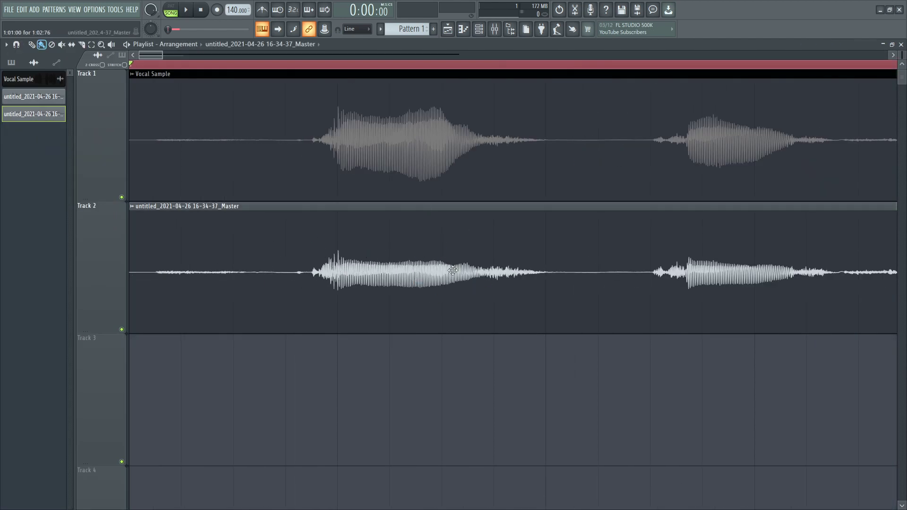
pyautogui.rightClick(601, 229)
pyautogui.moveTo(592, 158); pyautogui.dragTo(568, 139)
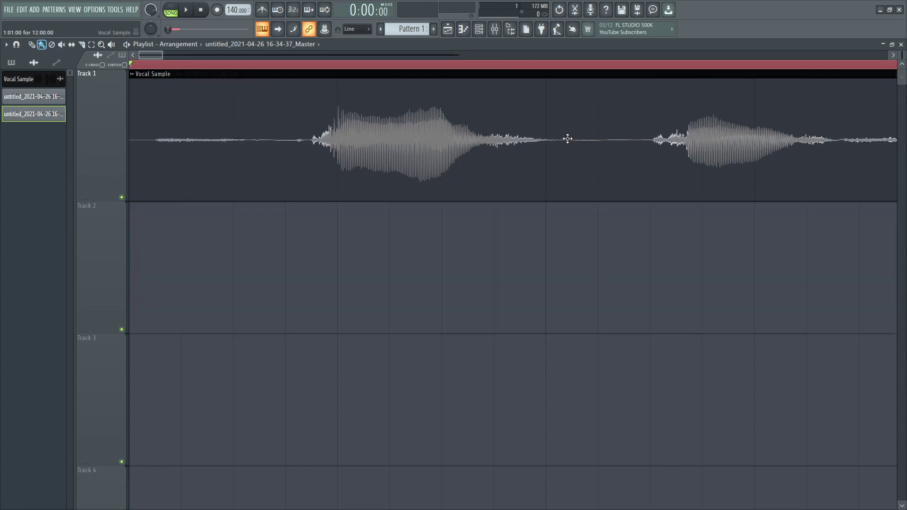
pyautogui.click(568, 139)
pyautogui.scroll(1, 405, 155)
pyautogui.scroll(-4, 359, 156)
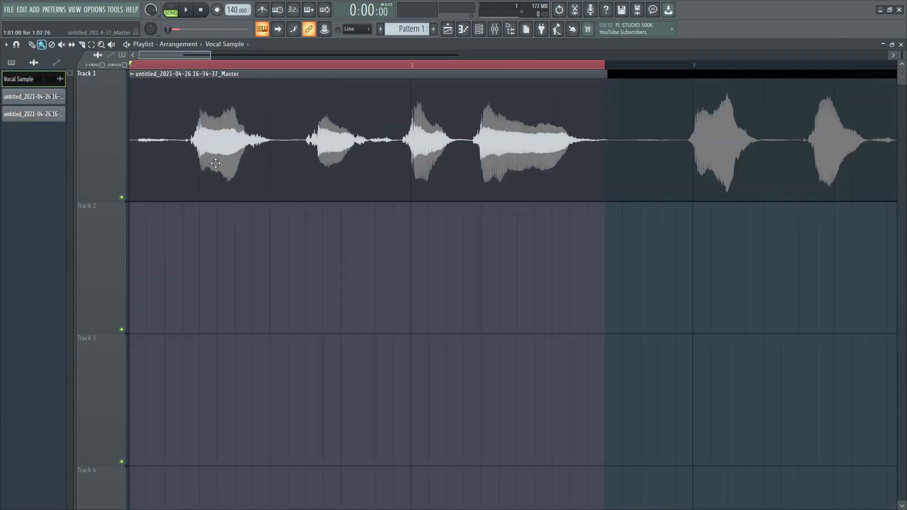
pyautogui.scroll(2, 216, 162)
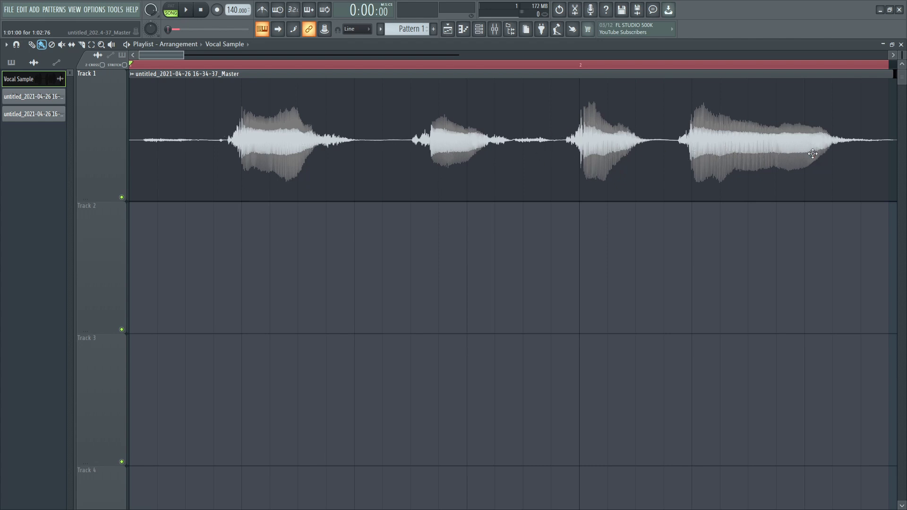
# Step: Move the second rendered clip back to Track 2, solo that track, and audition it
pyautogui.moveTo(189, 160); pyautogui.dragTo(237, 289)
pyautogui.rightClick(122, 329)
pyautogui.press('space')
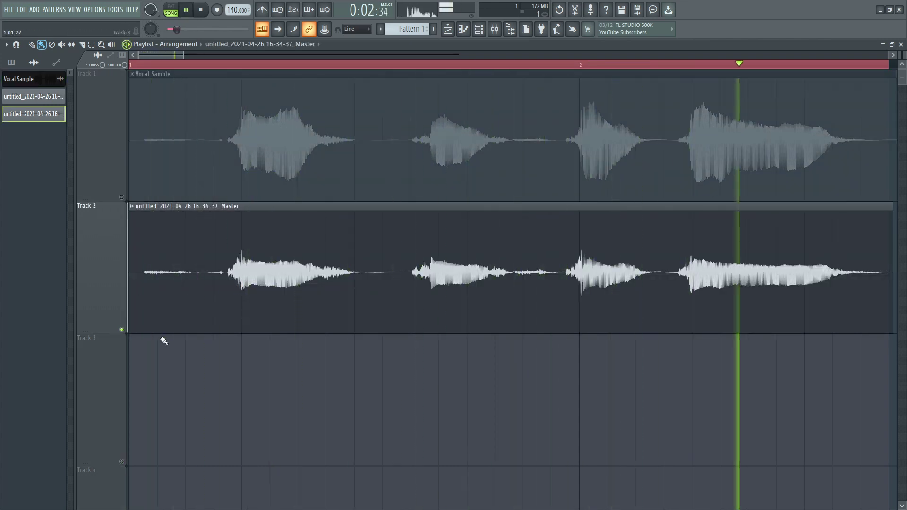
pyautogui.press('space')
# Step: Raise the ratio of Pro-C 2 on Insert 1 close to its maximum, and dismiss the compressor window
pyautogui.press('F9')
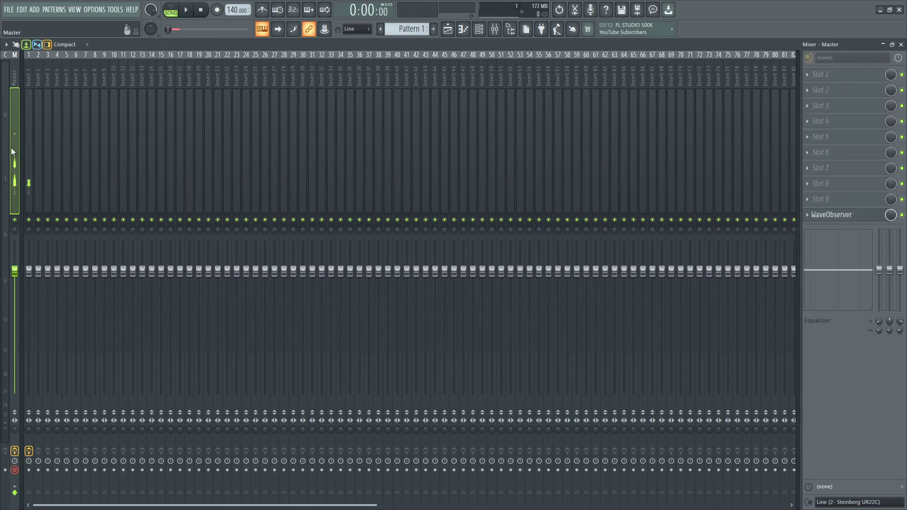
pyautogui.click(27, 84)
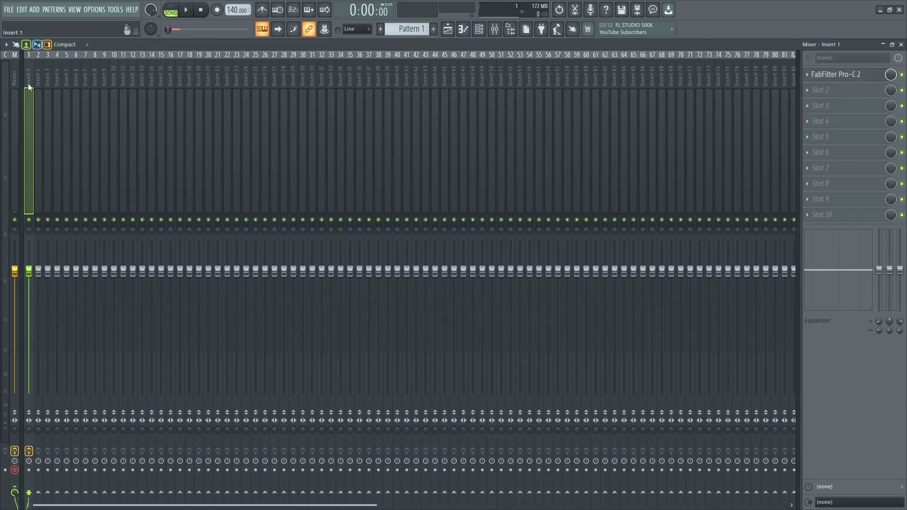
pyautogui.click(836, 74)
pyautogui.moveTo(426, 326); pyautogui.dragTo(446, 185)
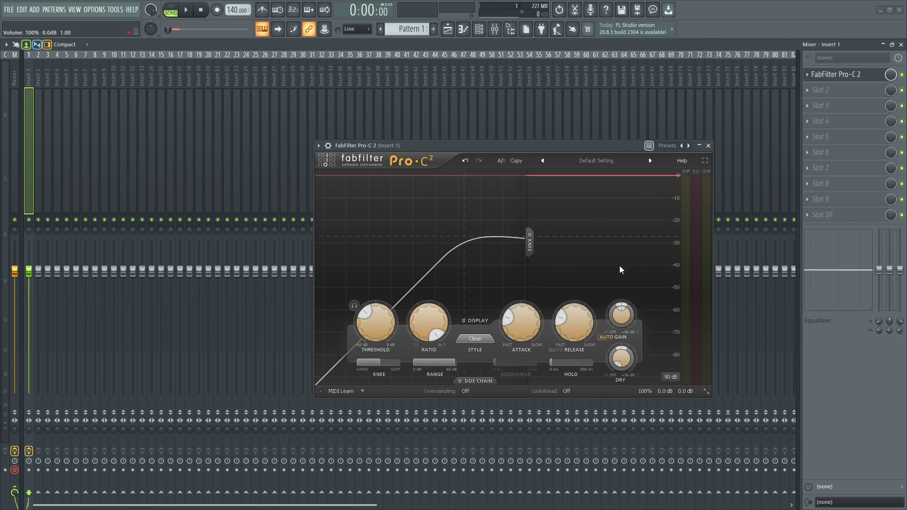
pyautogui.click(699, 146)
# Step: Inspect the third rendered clip on Track 2, open Wave Observer from the master channel, and reposition its window below the clip
pyautogui.scroll(-1, 21, 172)
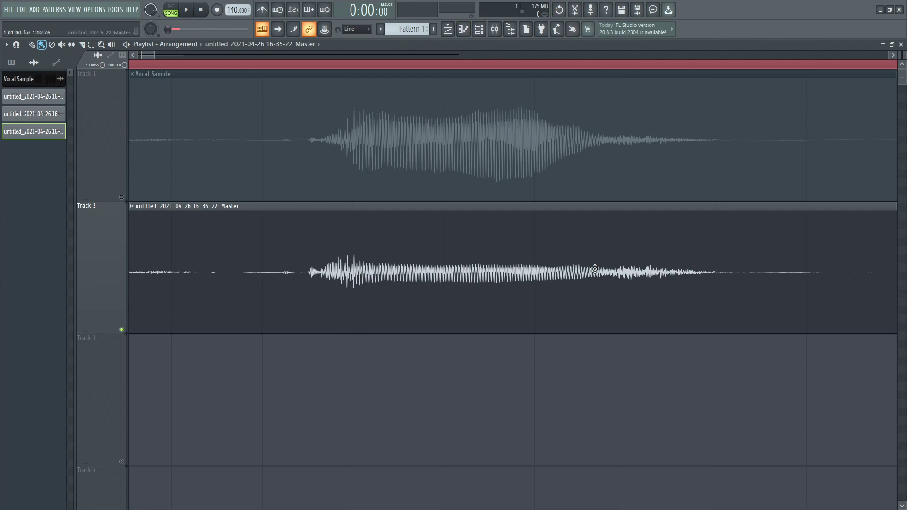
pyautogui.scroll(-3, 536, 261)
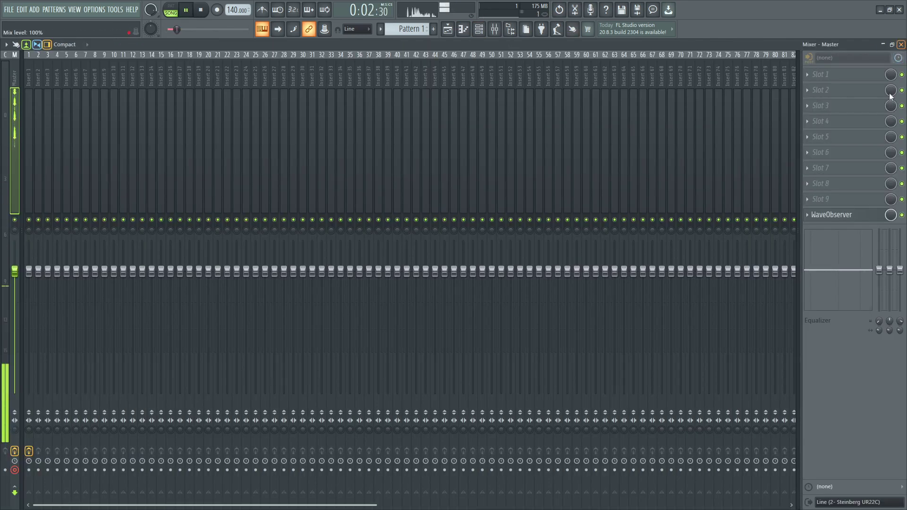
pyautogui.click(848, 216)
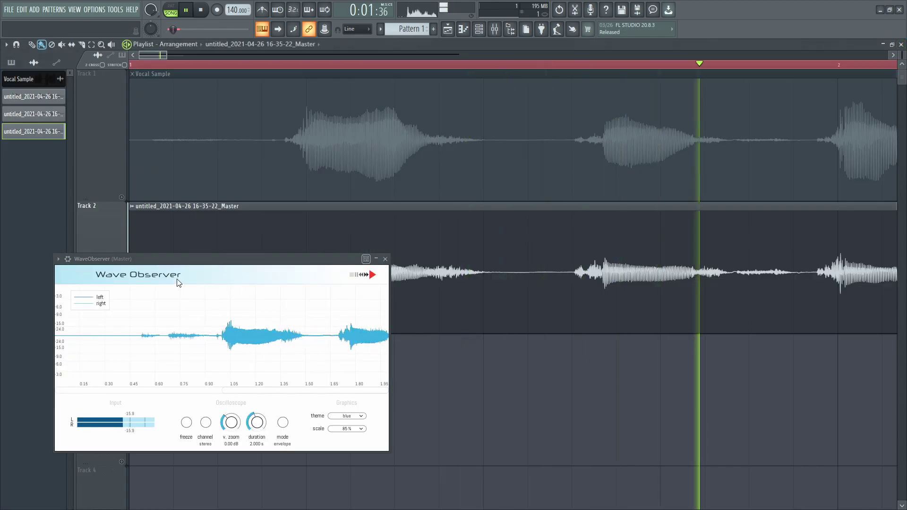
pyautogui.moveTo(205, 270); pyautogui.dragTo(310, 298)
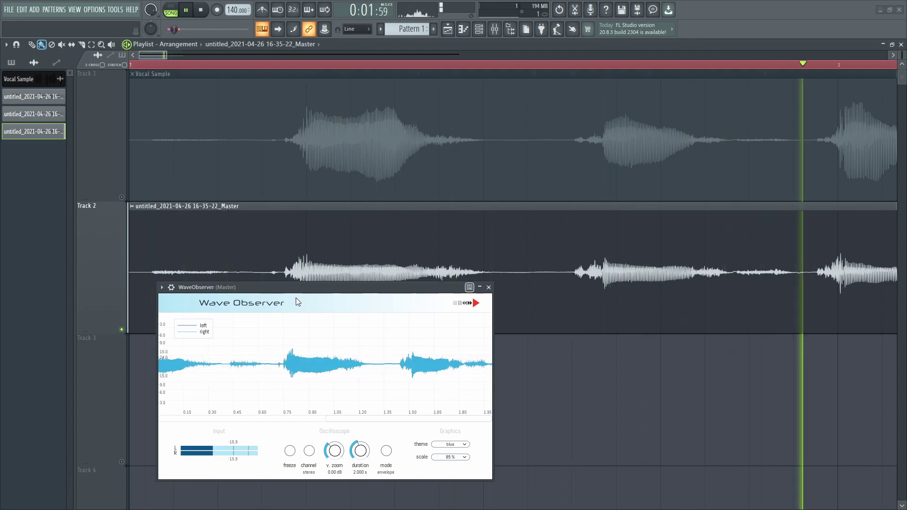
# Step: Open Pro-C 2 from Insert 1 over the playlist and arrange its window side by side with Wave Observer
pyautogui.press('F9')
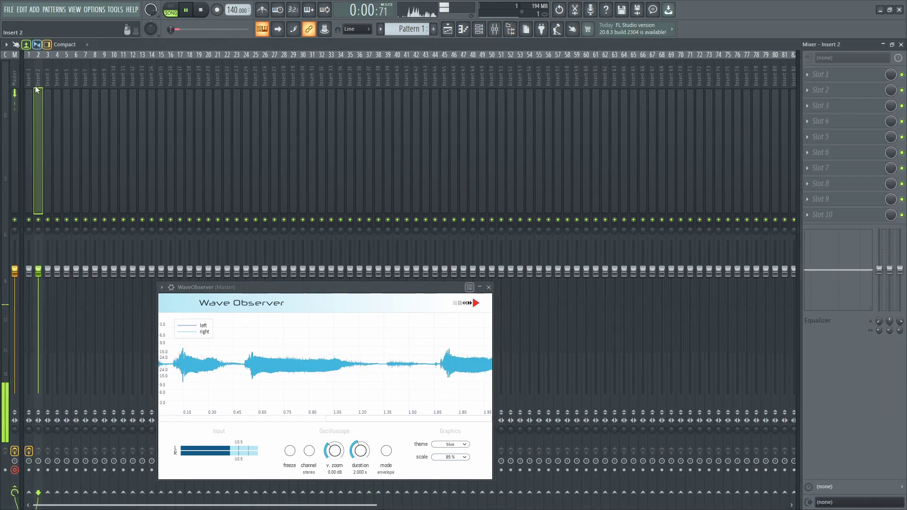
pyautogui.click(835, 75)
pyautogui.press('F9')
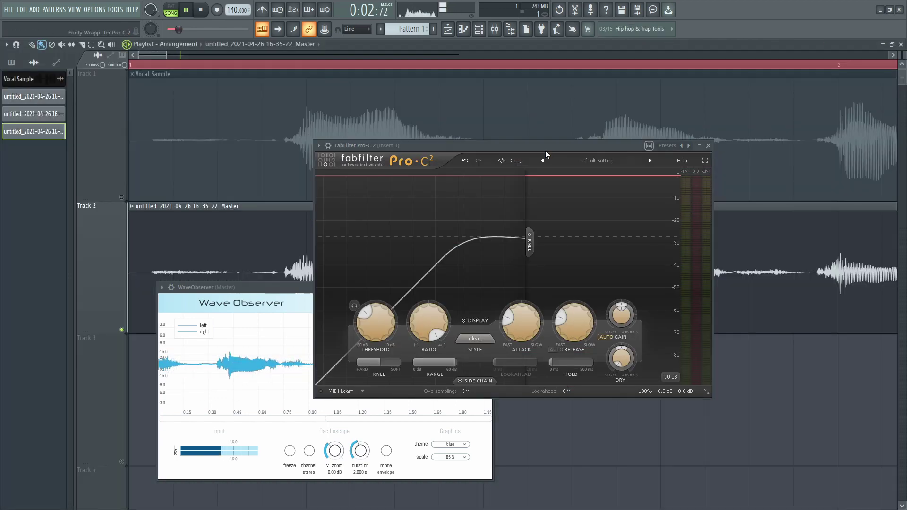
pyautogui.moveTo(510, 139); pyautogui.dragTo(676, 220)
pyautogui.moveTo(364, 287); pyautogui.dragTo(320, 274)
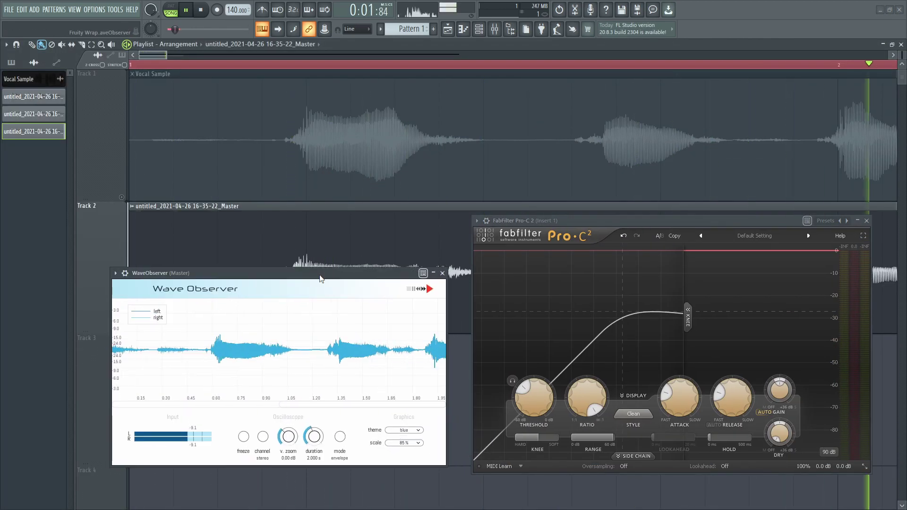
# Step: Audition the soloed Track 2 clip, watch its waveform in Wave Observer, and examine the compressor's threshold and ratio controls
pyautogui.press('space')
pyautogui.press('space')
pyautogui.moveTo(533, 393)
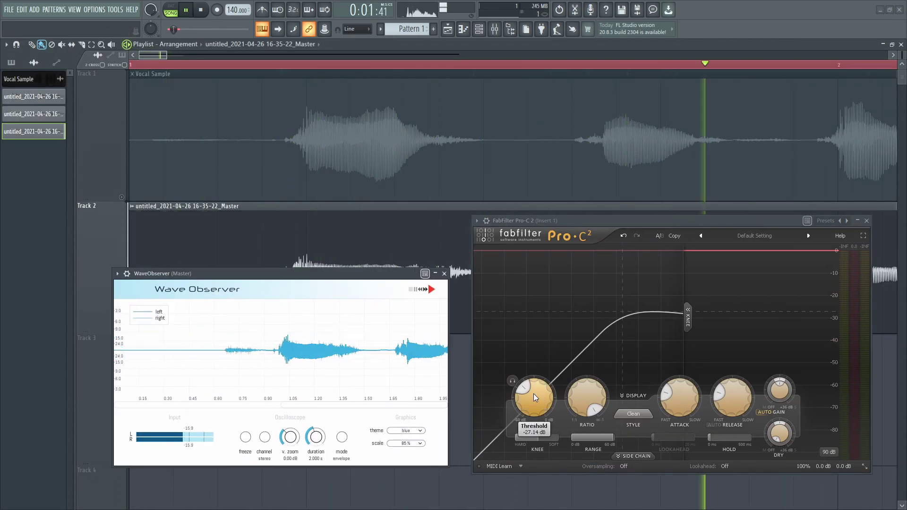
pyautogui.press('space')
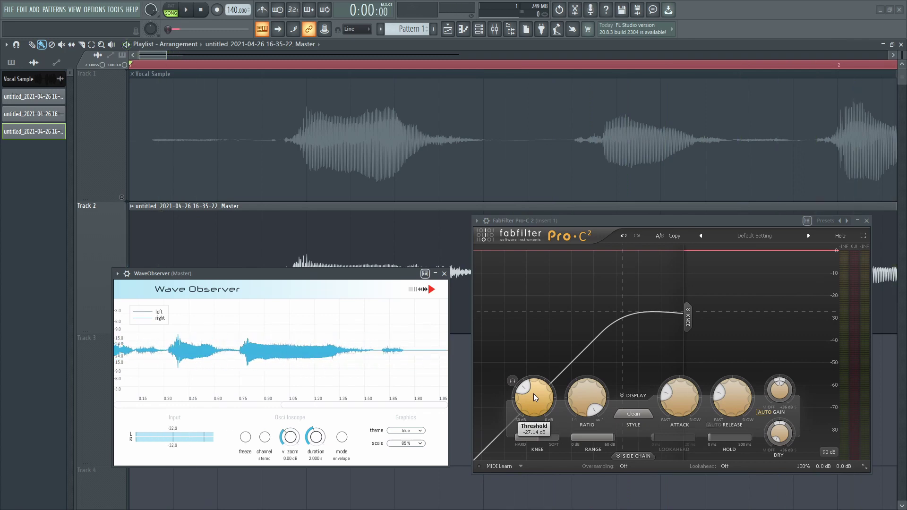
pyautogui.moveTo(588, 405)
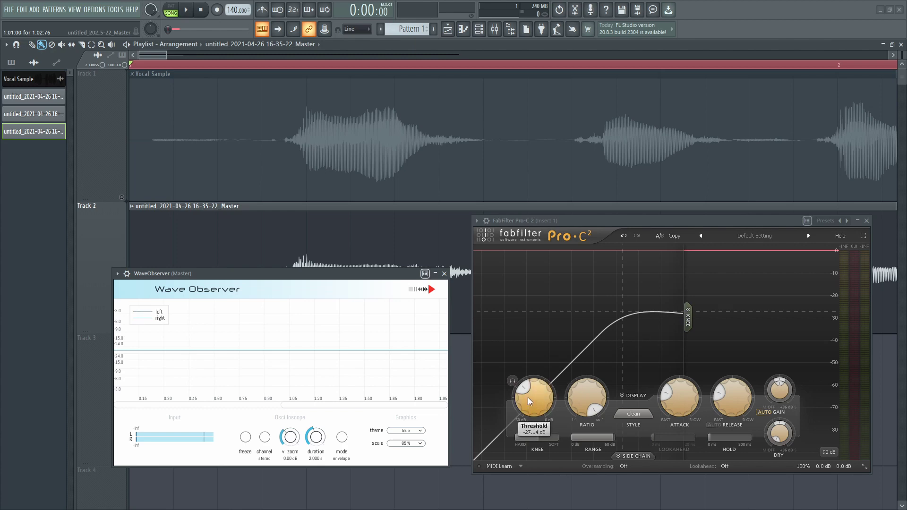
# Step: Replay the soloed render on Track 2 and compare its waveform in Wave Observer with the Pro-C 2 settings
pyautogui.press('space')
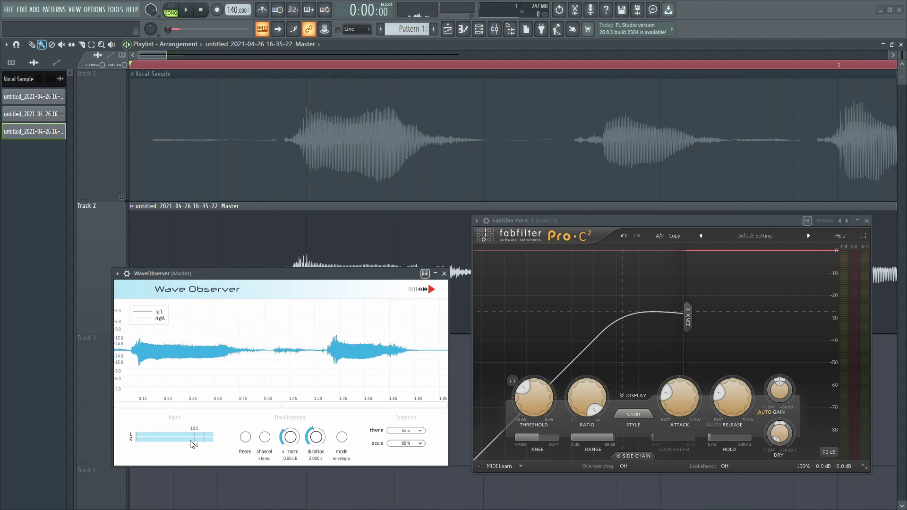
pyautogui.press('space')
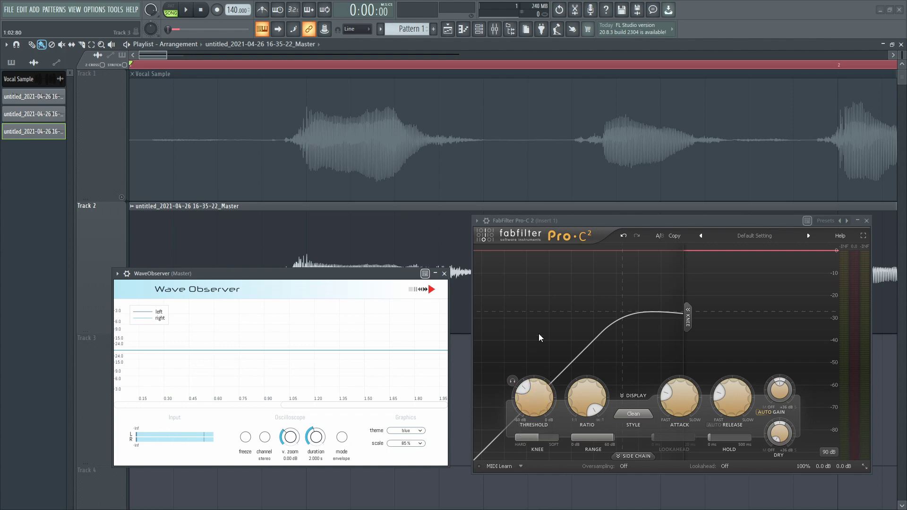
pyautogui.press('space')
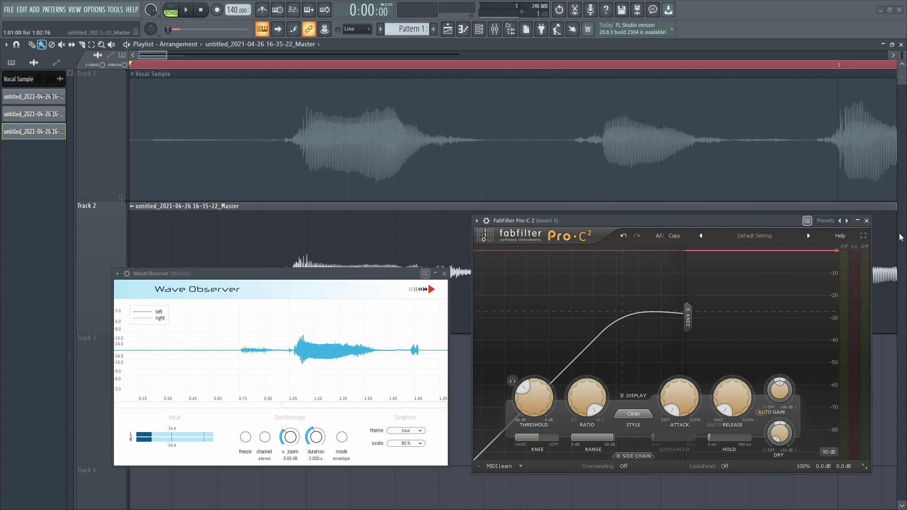
# Step: Audition the original Vocal Sample on Track 1 in Wave Observer, close the plugin window and stop playback
pyautogui.click(246, 202)
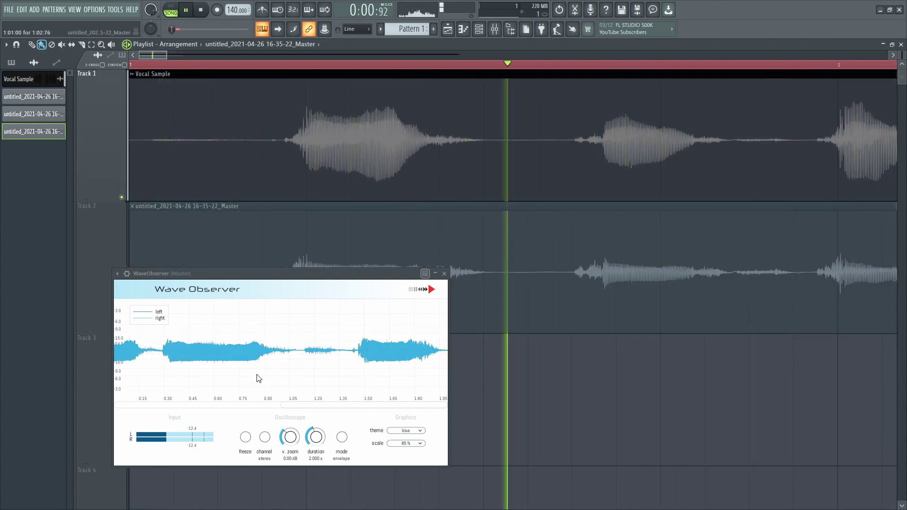
pyautogui.click(444, 274)
pyautogui.press('space')
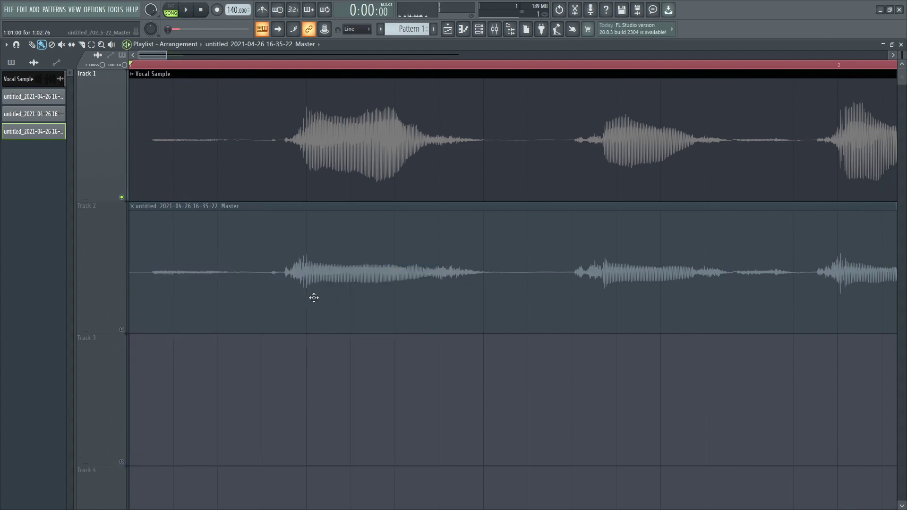
# Step: Stack the 16-32-57, 16-34-37 and 16-35-22 renders on Tracks 2, 3 and 4, aligned with the start of the original vocal
pyautogui.moveTo(214, 281); pyautogui.dragTo(214, 413)
pyautogui.moveTo(33, 114); pyautogui.dragTo(135, 269)
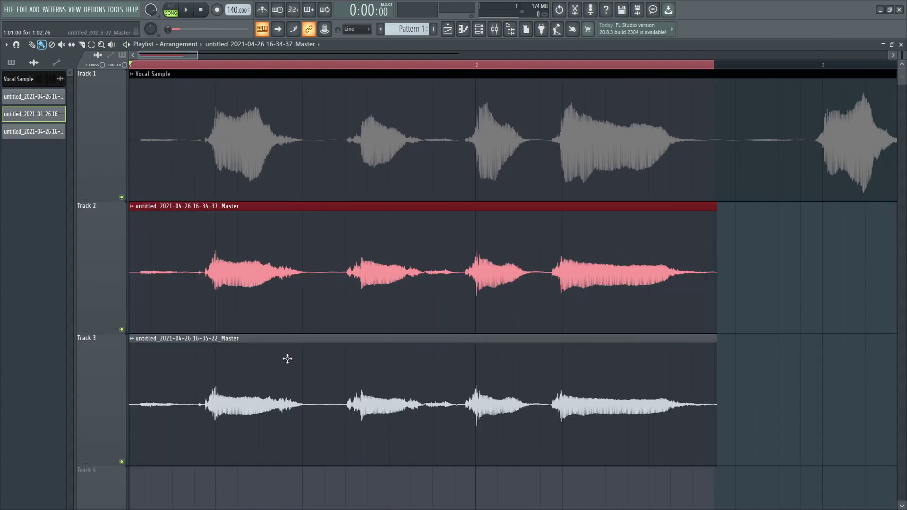
pyautogui.click(50, 96)
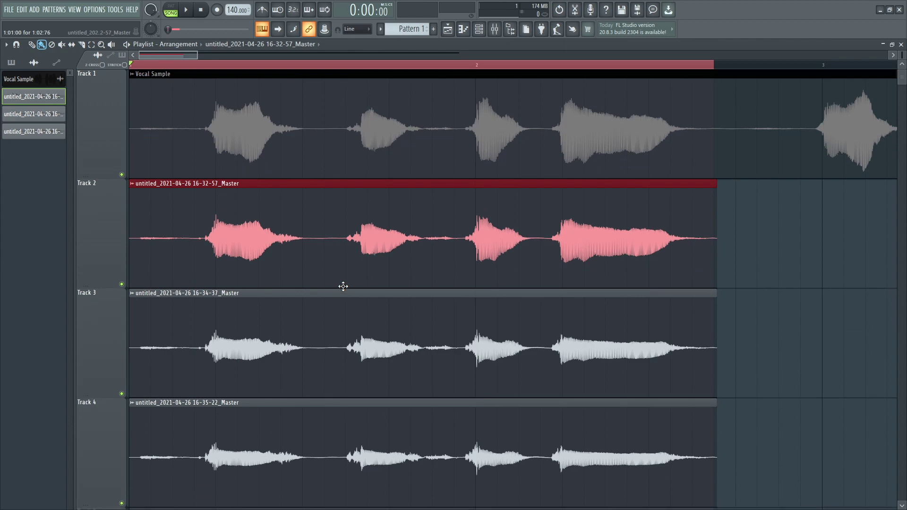
pyautogui.scroll(-1, 343, 286)
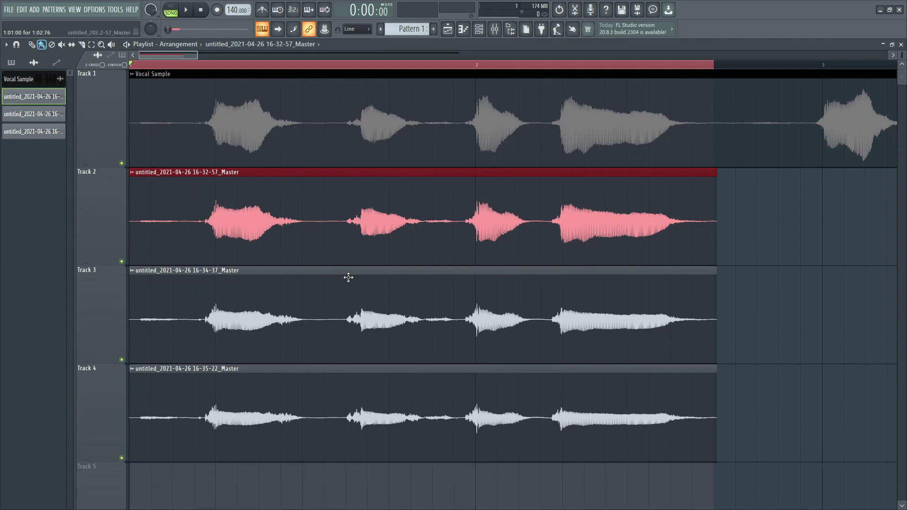
pyautogui.scroll(-5, 573, 235)
pyautogui.scroll(5, 168, 178)
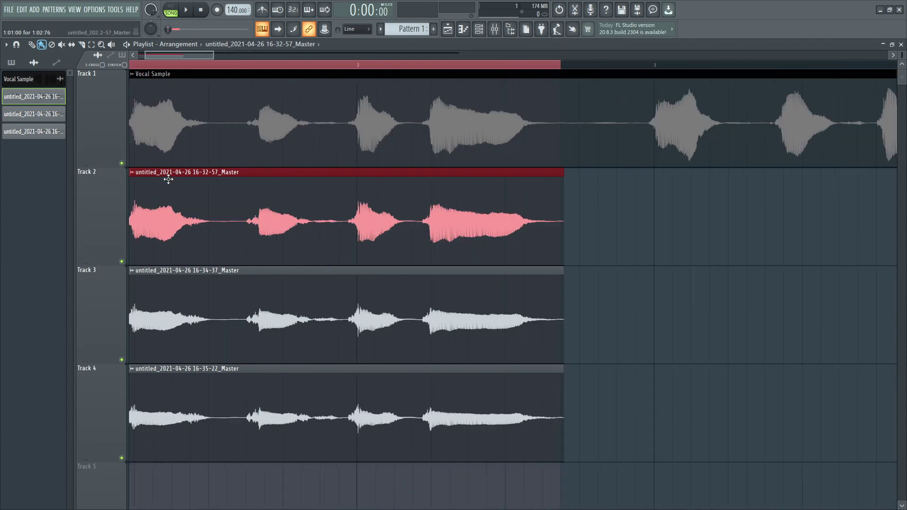
pyautogui.moveTo(189, 57); pyautogui.dragTo(68, 81)
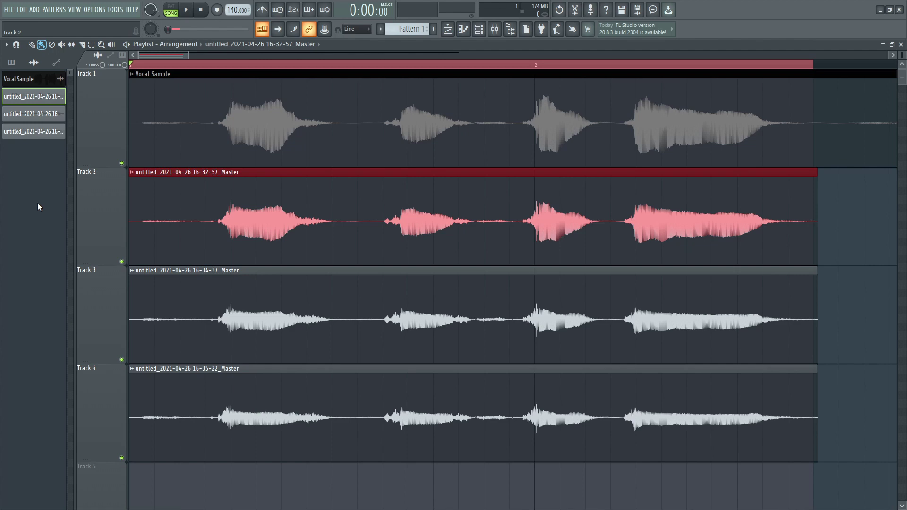
# Step: Open Pro-C 2 from Insert 1 over the playlist and move its window to the middle of the stacked clips
pyautogui.press('F9')
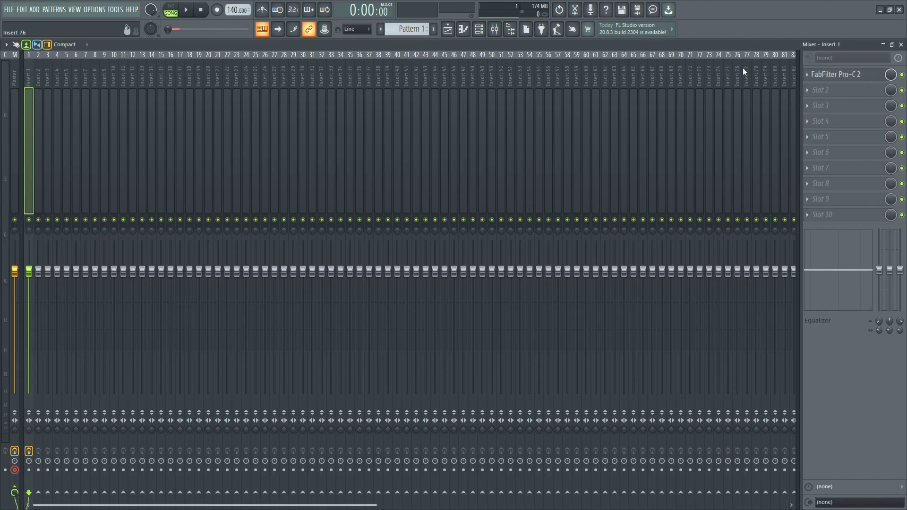
pyautogui.click(841, 74)
pyautogui.press('F9')
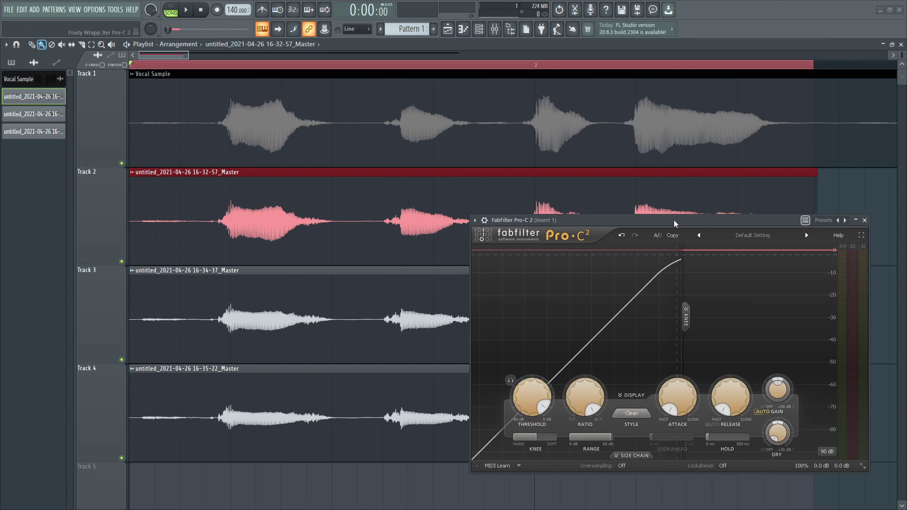
pyautogui.moveTo(524, 221); pyautogui.dragTo(346, 177)
# Step: Lower the Pro-C 2 ratio, raise the attack to about mid-range, and set the release to 193.4 ms
pyautogui.moveTo(394, 368); pyautogui.dragTo(396, 379)
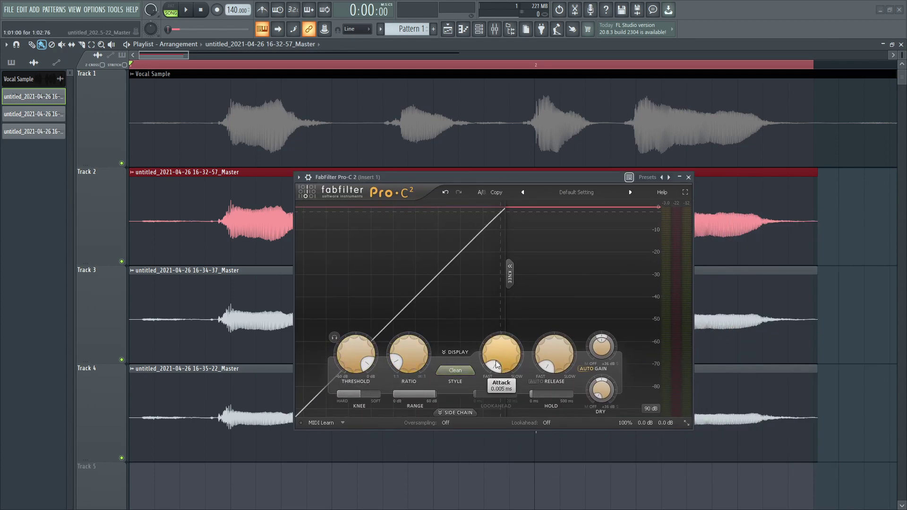
pyautogui.moveTo(494, 366); pyautogui.dragTo(493, 340)
pyautogui.moveTo(547, 356); pyautogui.dragTo(541, 319)
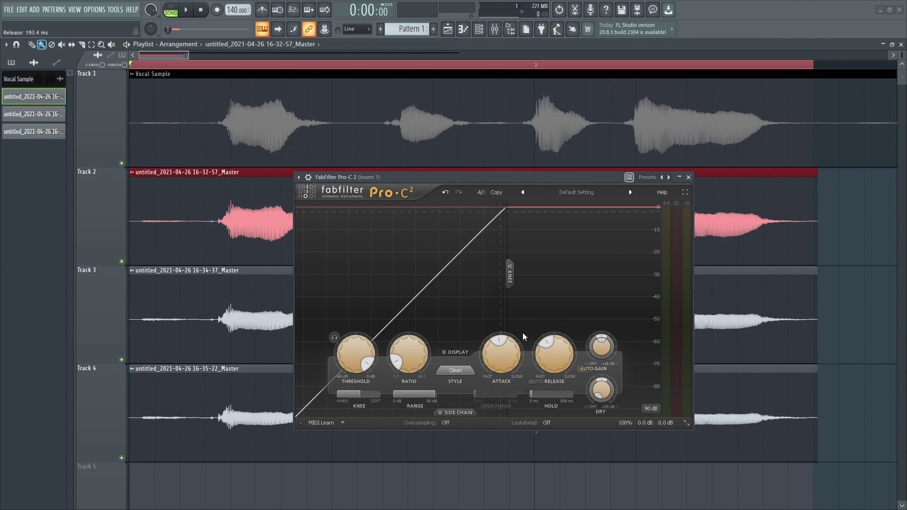
# Step: Close the compressor window and clear the selection of the 16-32-57 render on Track 2
pyautogui.moveTo(487, 177); pyautogui.dragTo(448, 187)
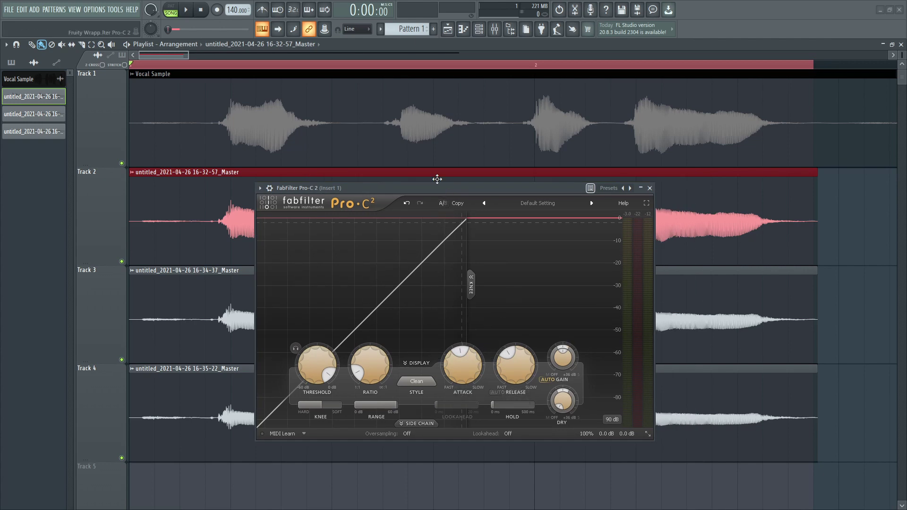
pyautogui.click(650, 188)
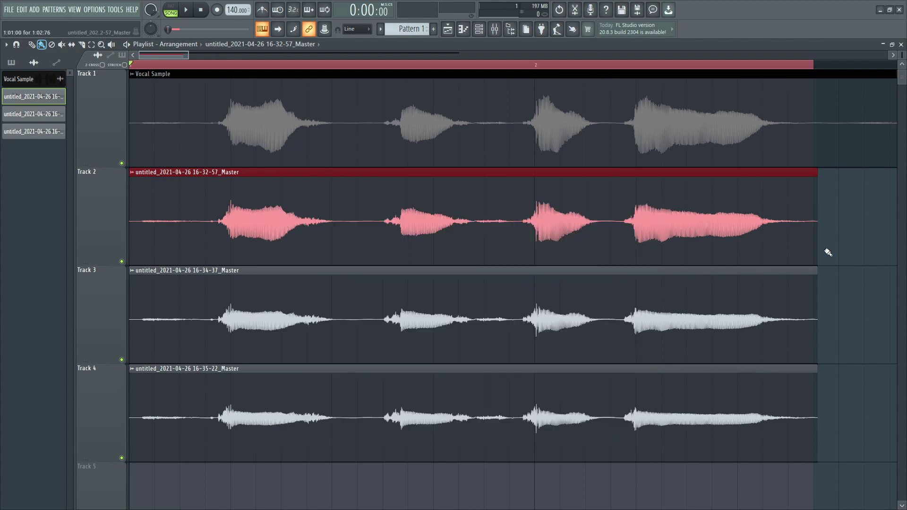
pyautogui.click(846, 207)
pyautogui.rightClick(856, 209)
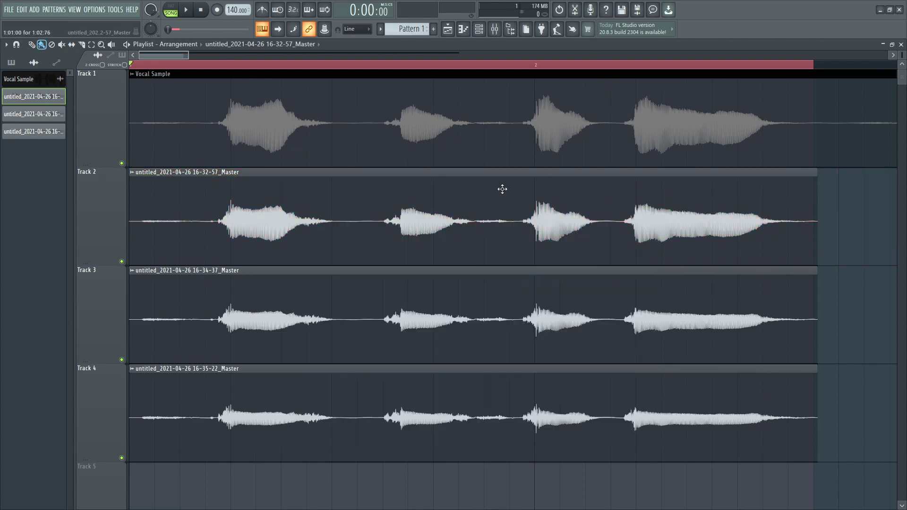